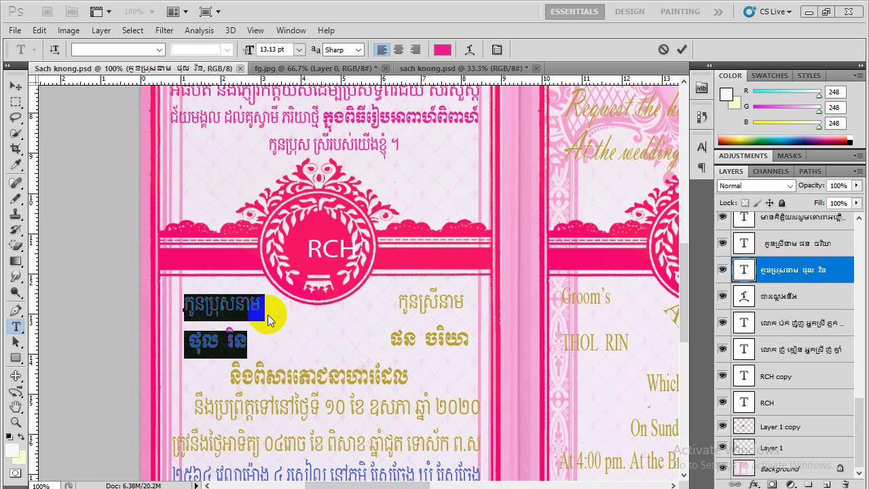
# Erase the old groom's name and start typing the new name ណាន់ in Khmer
pyautogui.doubleClick(237, 342)
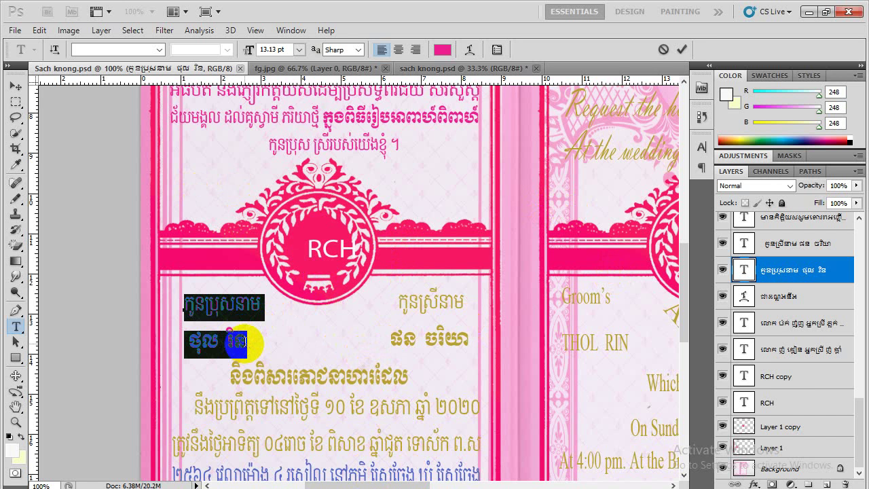
pyautogui.click(246, 343)
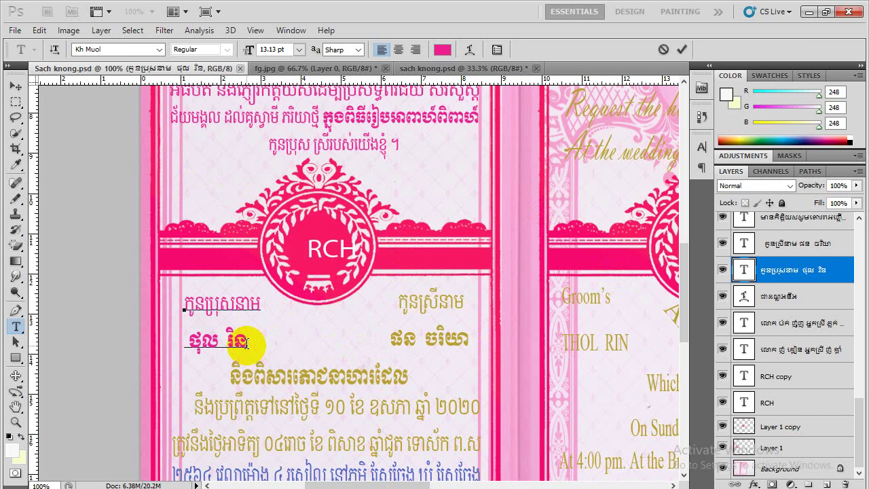
pyautogui.press('BackSpace')
pyautogui.press('BackSpace')
pyautogui.press('BackSpace')
pyautogui.press('BackSpace')
pyautogui.press('BackSpace')
pyautogui.press('BackSpace')
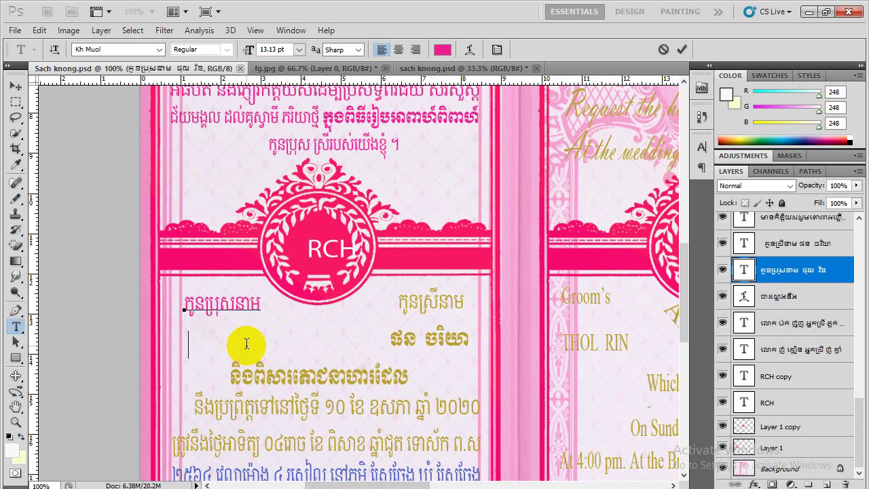
pyautogui.write('Nan')
pyautogui.press('BackSpace')
pyautogui.press('BackSpace')
pyautogui.press('BackSpace')
pyautogui.press('super+space')
pyautogui.write('ណា')
pyautogui.write('ន់្រ')
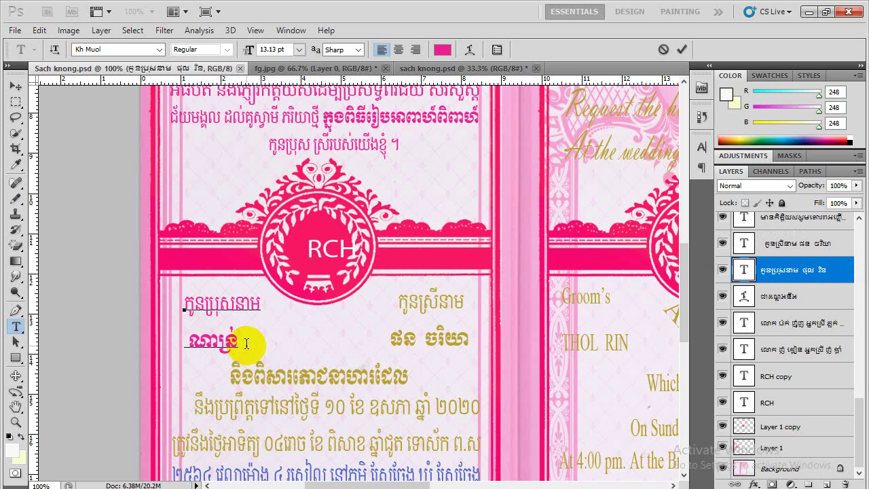
pyautogui.write('ត')
pyautogui.press('Delete')
pyautogui.press('BackSpace')
pyautogui.write('រ')
pyautogui.write('័ត្ន')
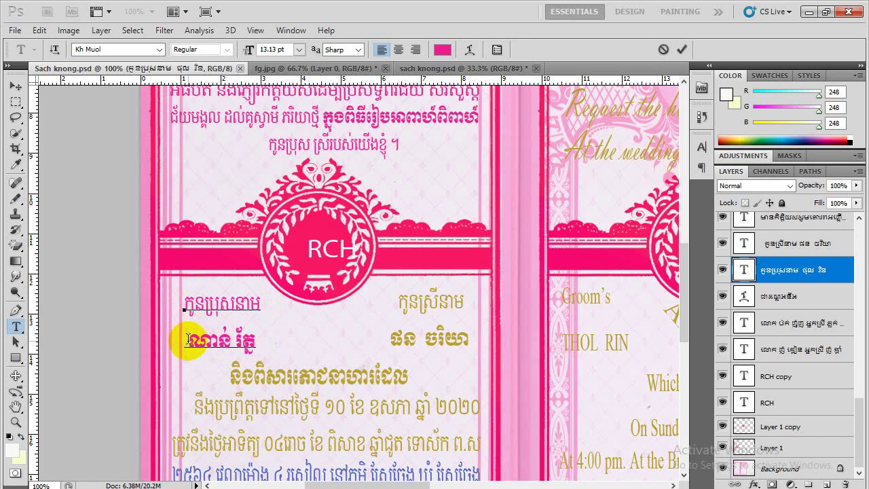
pyautogui.click(190, 342)
pyautogui.press('Delete')
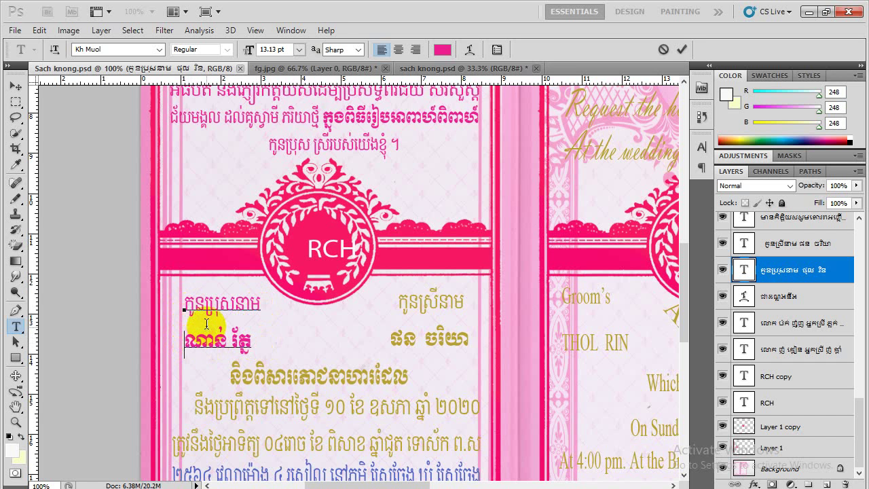
pyautogui.click(379, 321)
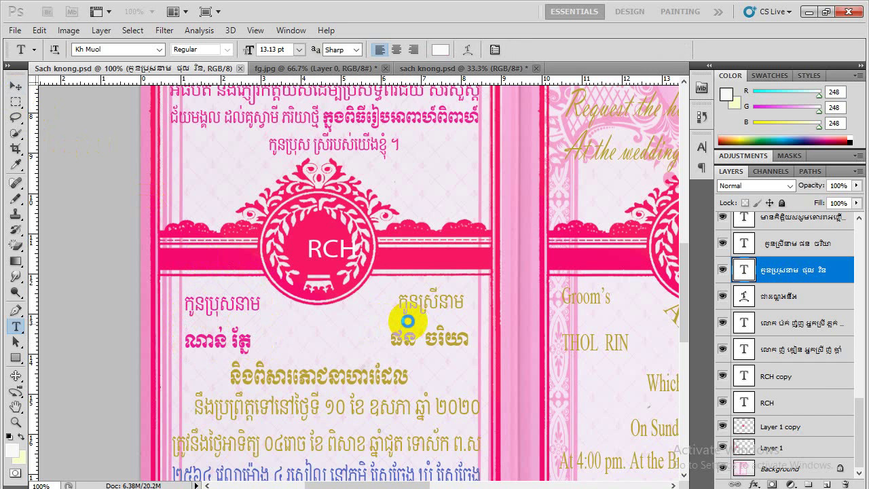
# Recolour the bride's heading and name pink, sampled from the groom's name
pyautogui.click(451, 334)
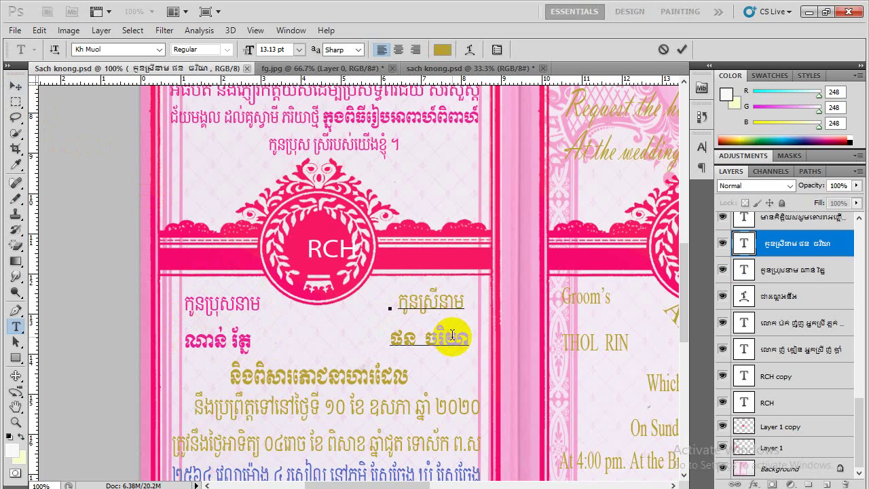
pyautogui.hotkey('ctrl', 'a')
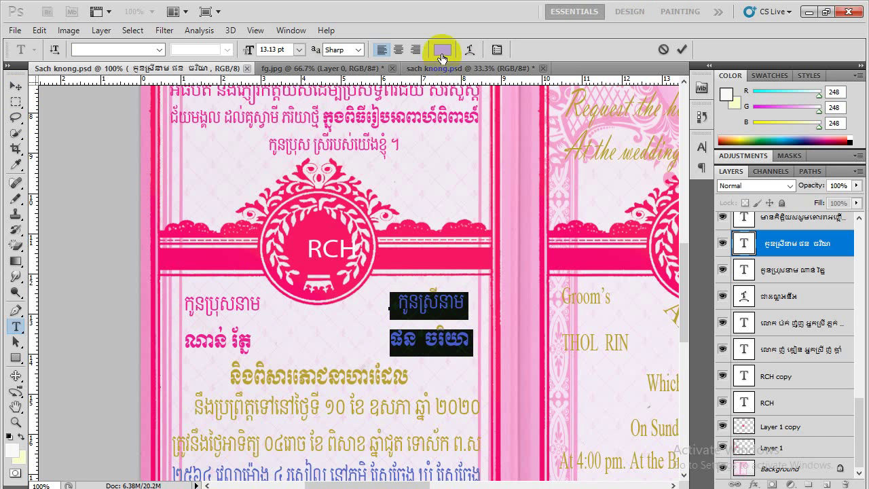
pyautogui.click(441, 51)
pyautogui.click(258, 449)
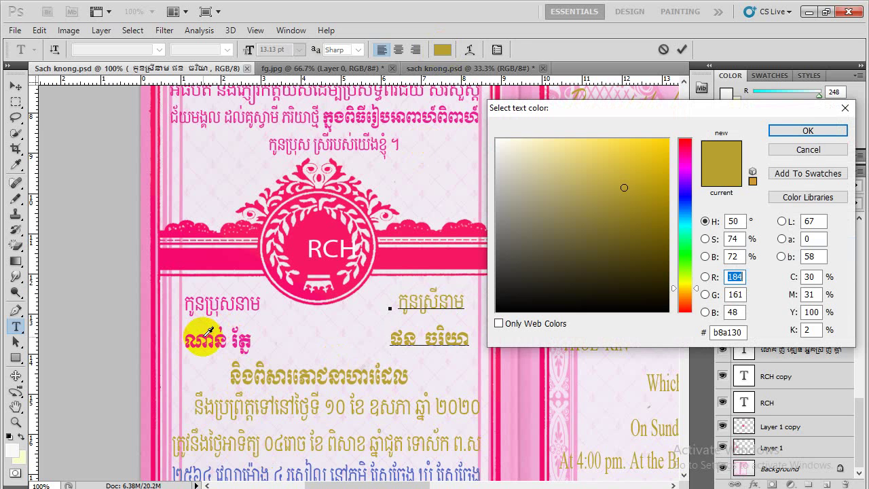
pyautogui.click(208, 333)
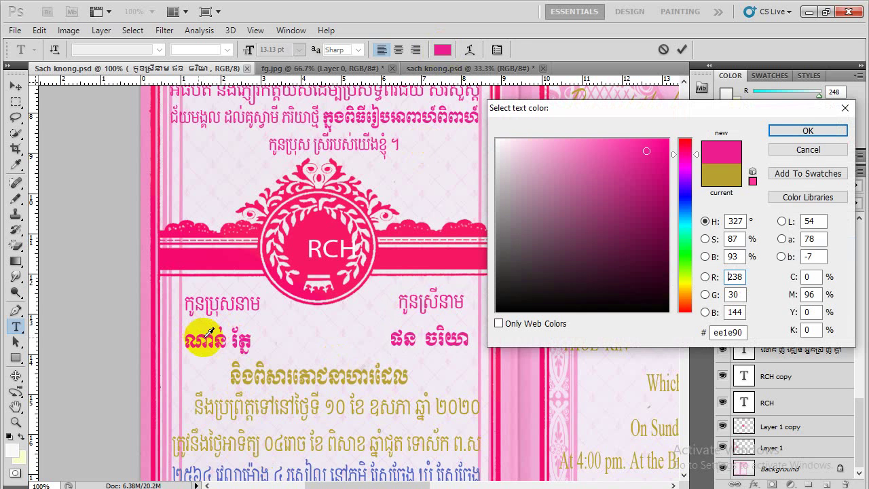
pyautogui.click(785, 134)
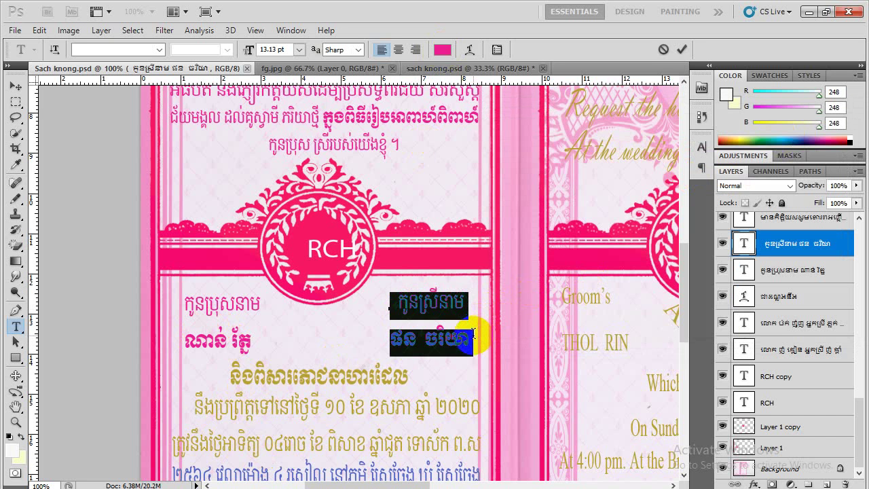
pyautogui.click(473, 334)
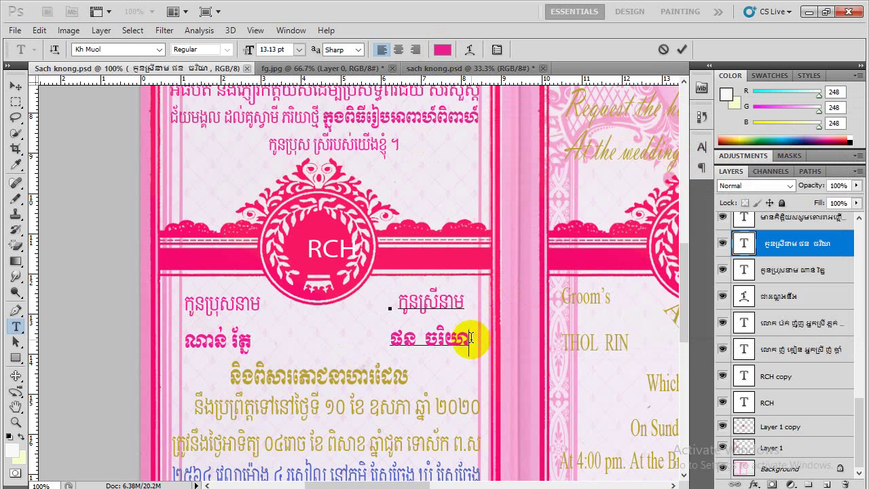
pyautogui.press('BackSpace')
pyautogui.press('BackSpace')
pyautogui.press('BackSpace')
pyautogui.press('BackSpace')
pyautogui.press('BackSpace')
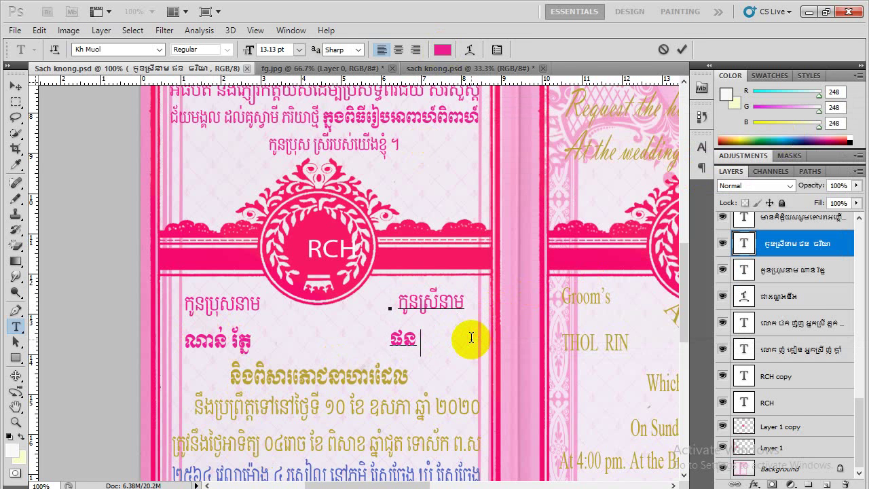
pyautogui.press('BackSpace')
pyautogui.press('BackSpace')
pyautogui.press('BackSpace')
pyautogui.write('ឡ')
pyautogui.write('ាយ')
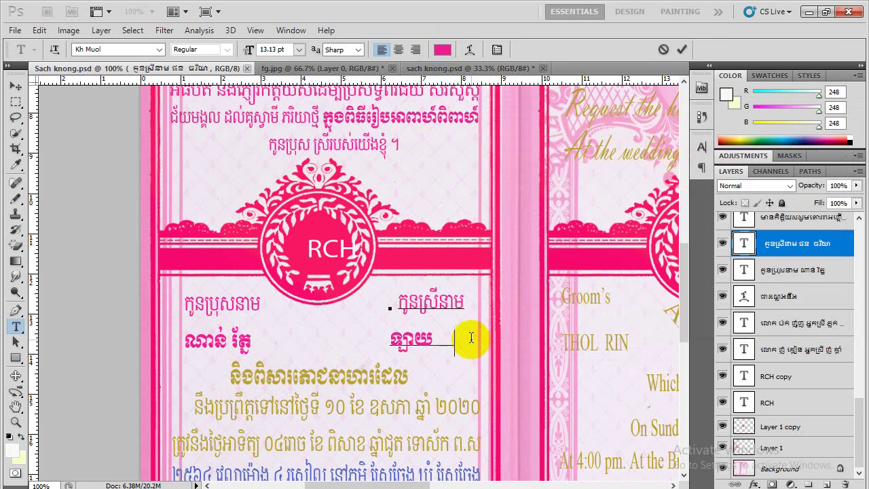
pyautogui.write(' ស្រី')
pyautogui.write('នា')
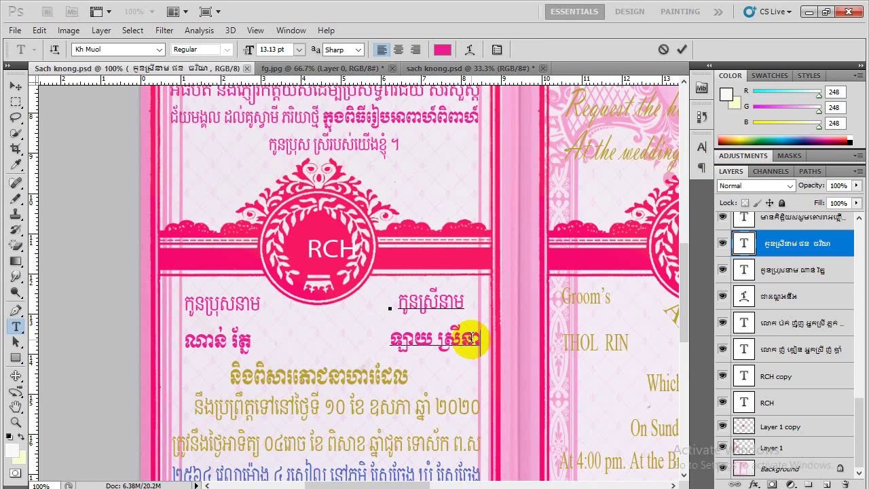
pyautogui.write('ង')
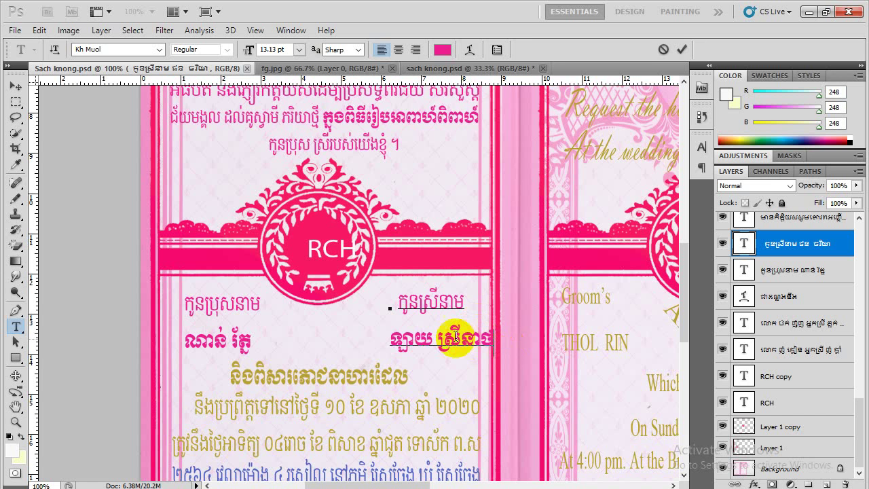
pyautogui.moveTo(403, 333); pyautogui.dragTo(494, 337)
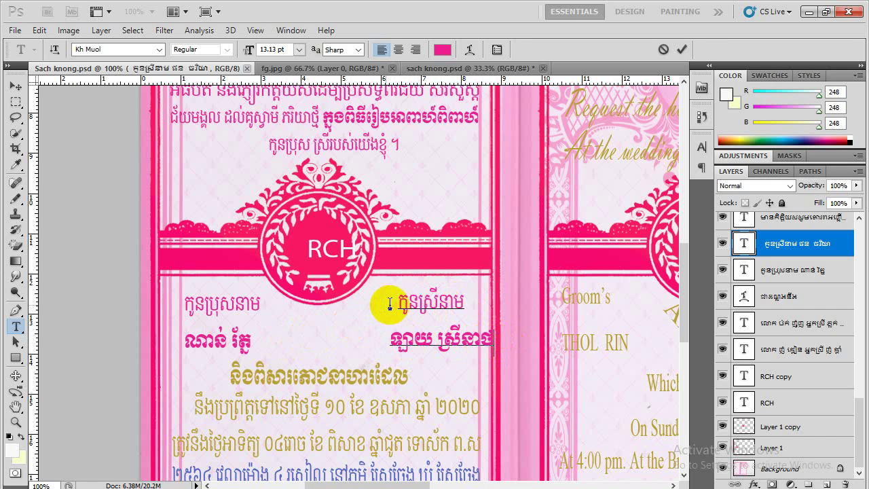
pyautogui.click(397, 303)
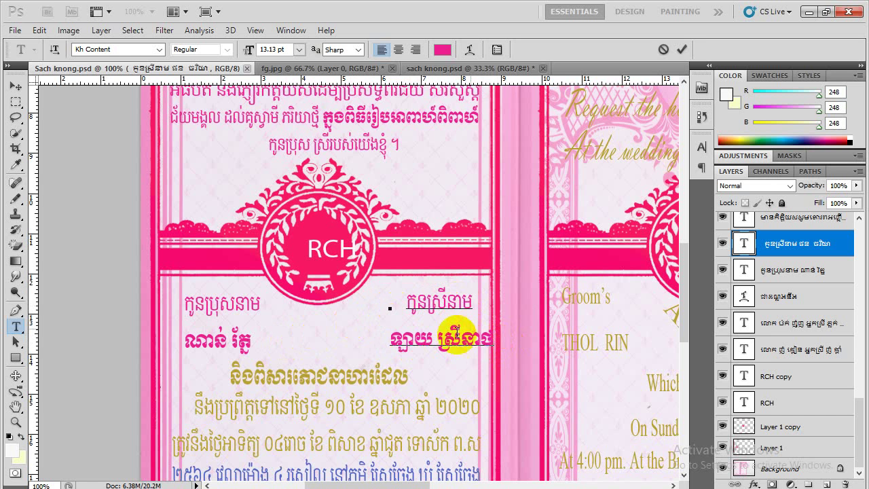
# Commit the bride's text and nudge the block four steps left with the Move tool
pyautogui.hotkey('ctrl', 'Return')
pyautogui.click(249, 132)
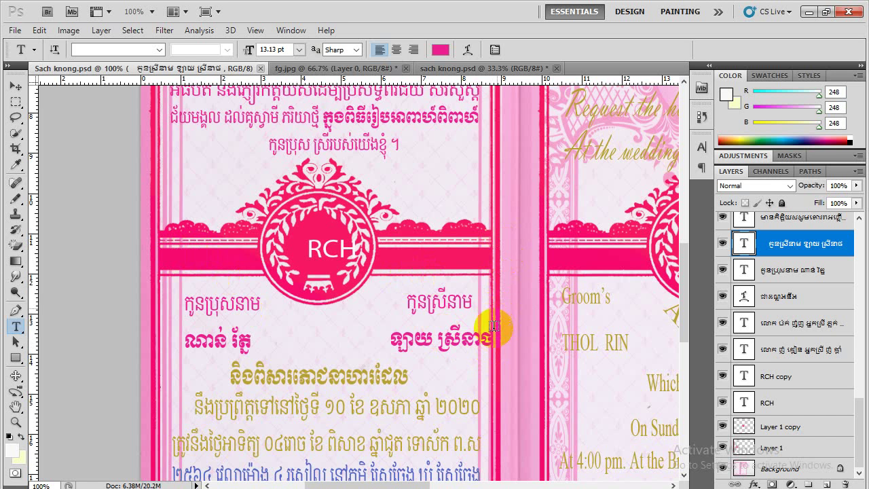
pyautogui.click(16, 88)
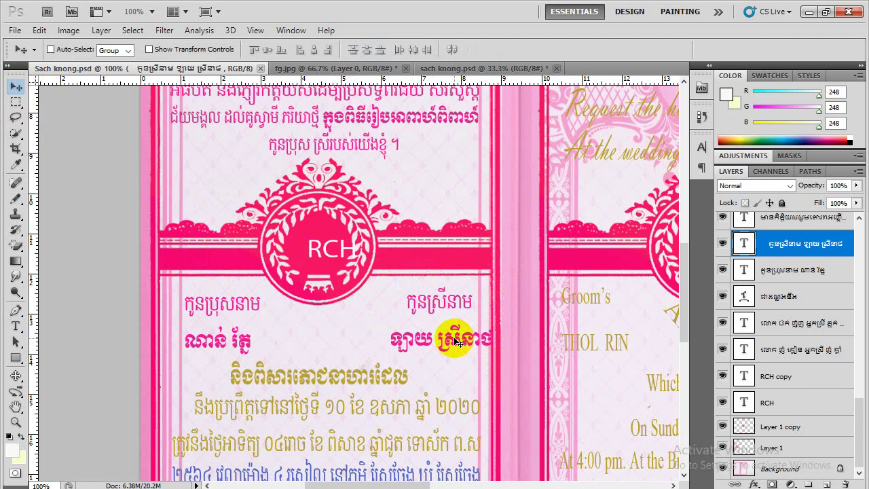
pyautogui.press('Left')
pyautogui.press('Left')
pyautogui.press('Left')
pyautogui.press('Left')
pyautogui.press('Left')
pyautogui.press('Left')
pyautogui.press('Left')
pyautogui.press('Left')
pyautogui.press('Left')
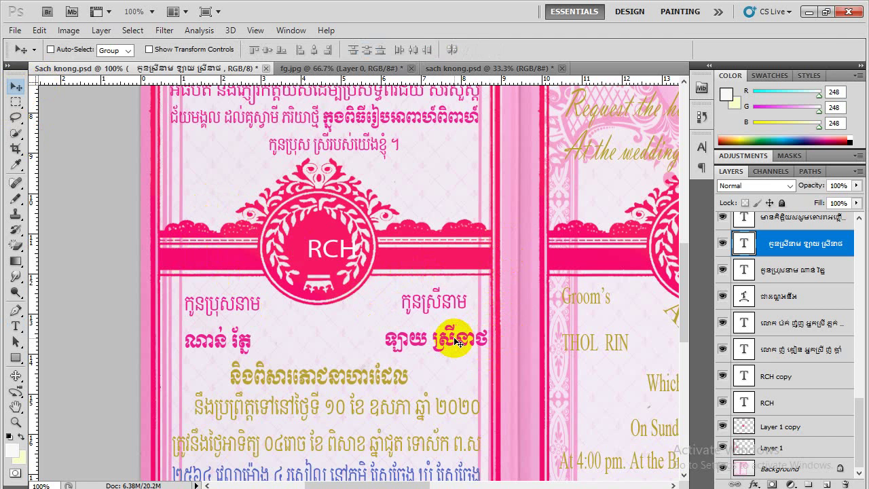
pyautogui.press('Left')
pyautogui.press('Left')
pyautogui.press('Left')
pyautogui.press('Left')
pyautogui.press('Left')
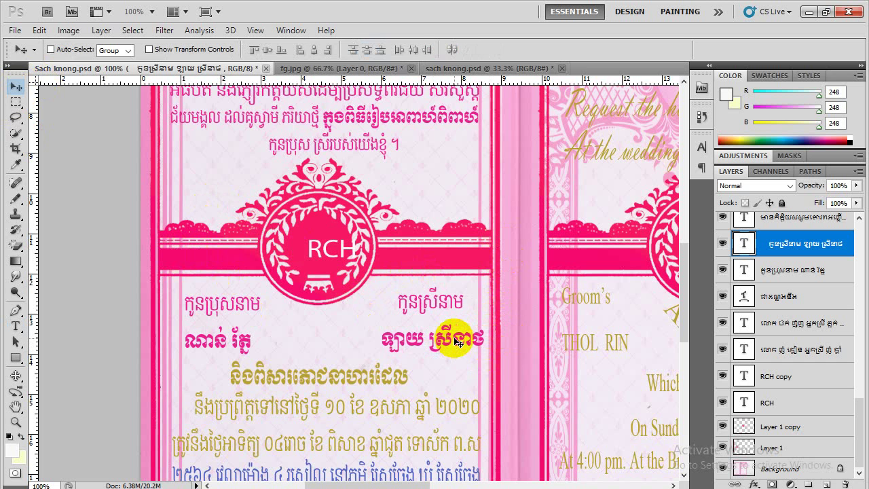
pyautogui.press('Left')
pyautogui.press('Left')
pyautogui.press('Left')
pyautogui.press('Left')
pyautogui.press('Left')
pyautogui.press('Left')
pyautogui.press('Left')
pyautogui.press('Left')
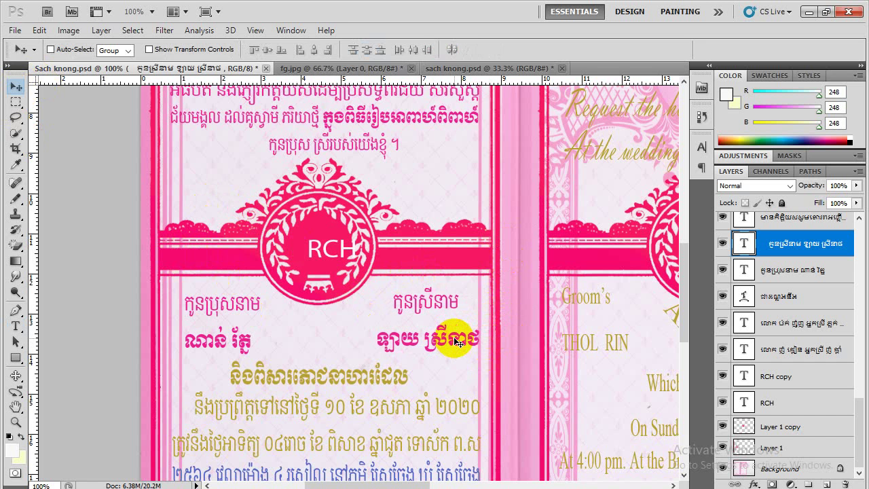
pyautogui.press('Left')
pyautogui.press('Left')
pyautogui.press('Left')
pyautogui.press('Left')
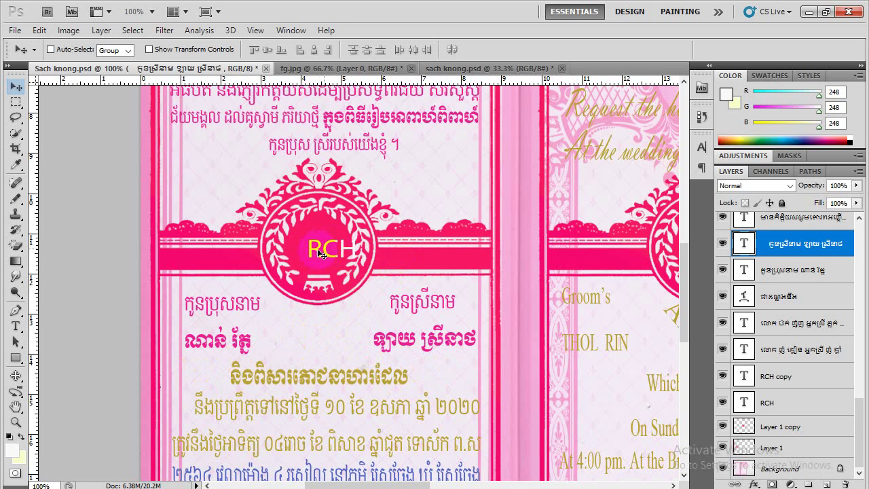
# Select the RCH emblem text layer, hide it, and delete it
pyautogui.click(303, 238)
pyautogui.keyDown('ctrl'); pyautogui.click(319, 254); pyautogui.keyUp('ctrl')
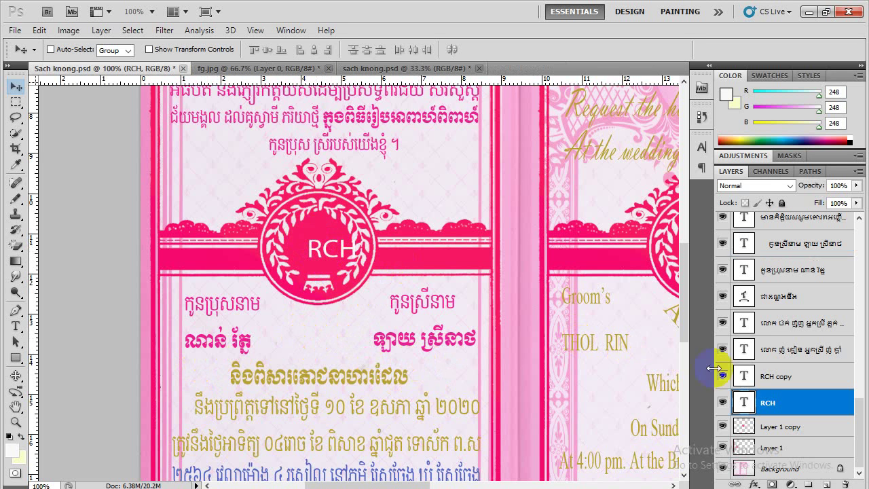
pyautogui.click(804, 242)
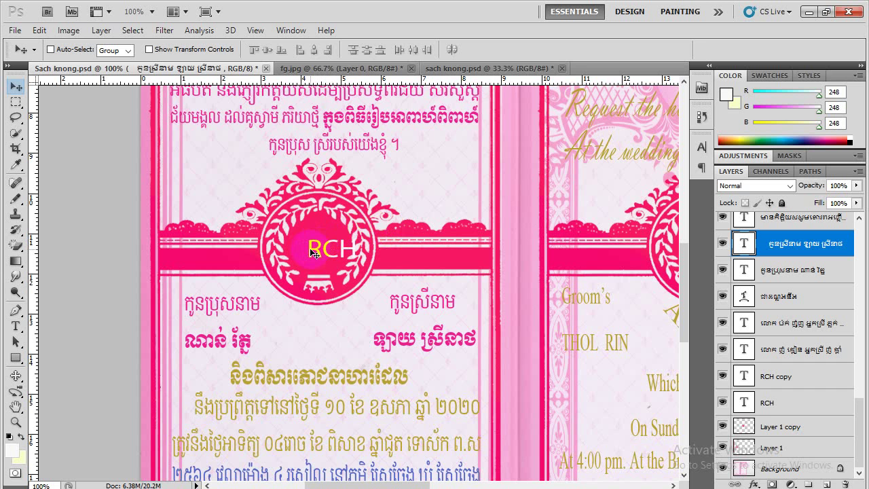
pyautogui.keyDown('ctrl'); pyautogui.click(310, 252); pyautogui.keyUp('ctrl')
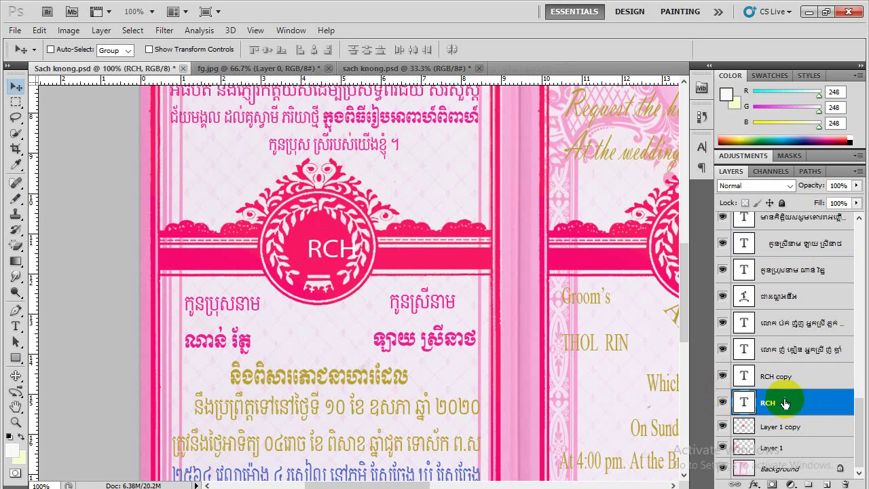
pyautogui.click(722, 402)
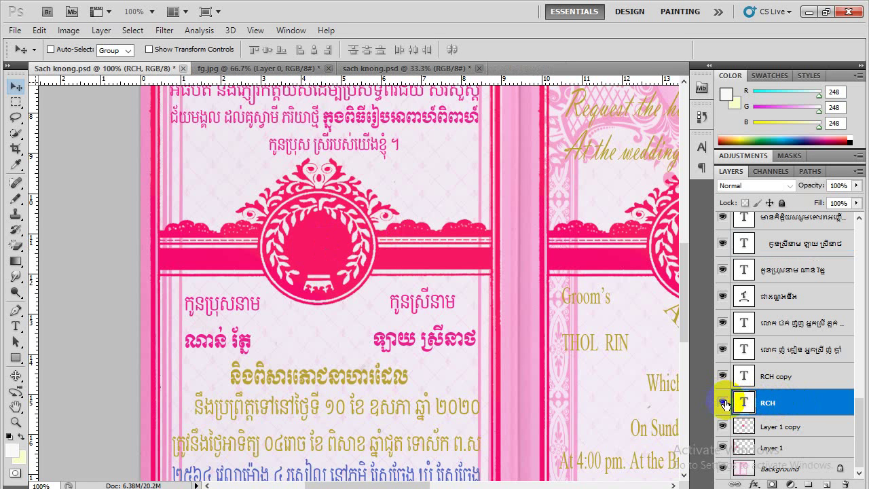
pyautogui.press('Delete')
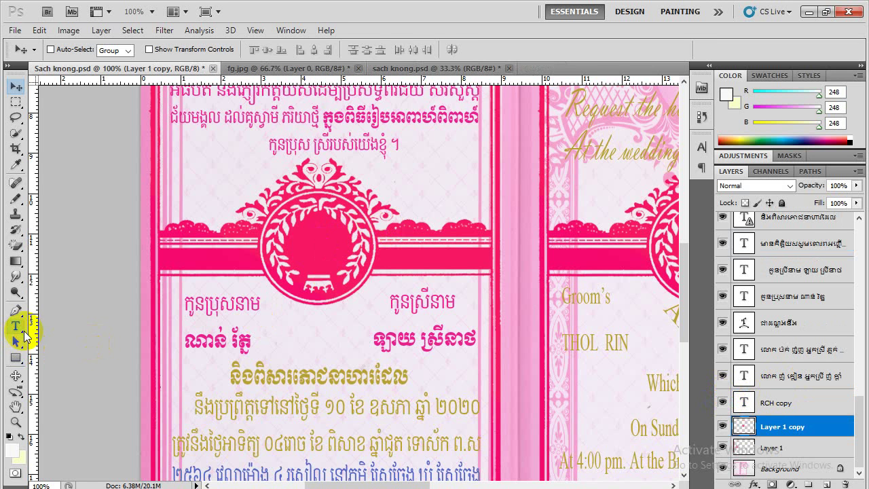
# Add Khmer initials រថ inside the emblem in Kh Muol with near-white fbfafa colour
pyautogui.click(16, 326)
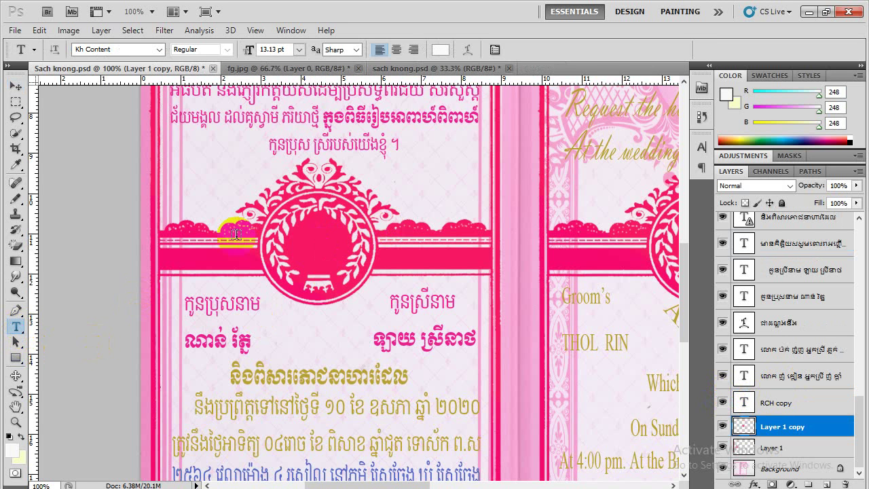
pyautogui.click(297, 246)
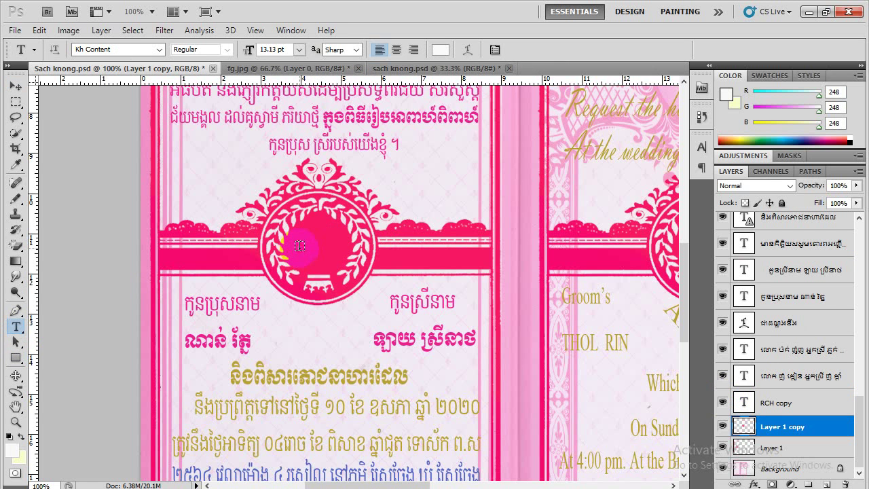
pyautogui.click(354, 269)
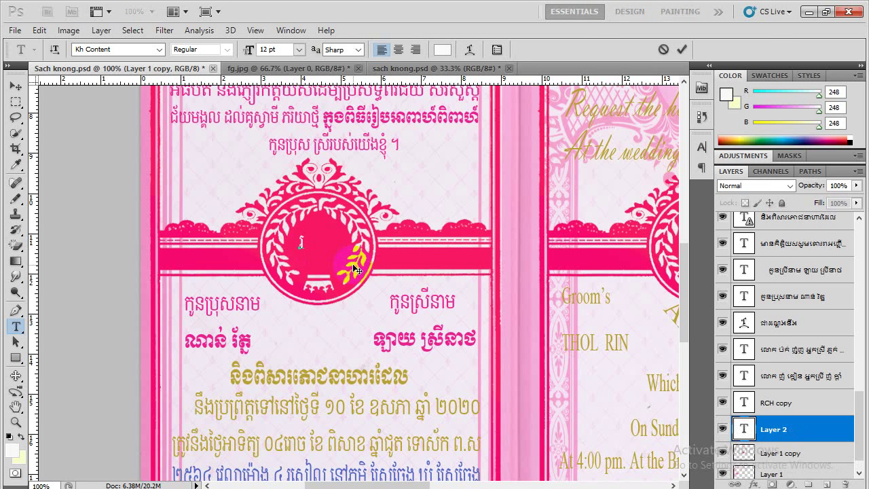
pyautogui.write('ថ')
pyautogui.hotkey('ctrl', 'a')
pyautogui.click(159, 50)
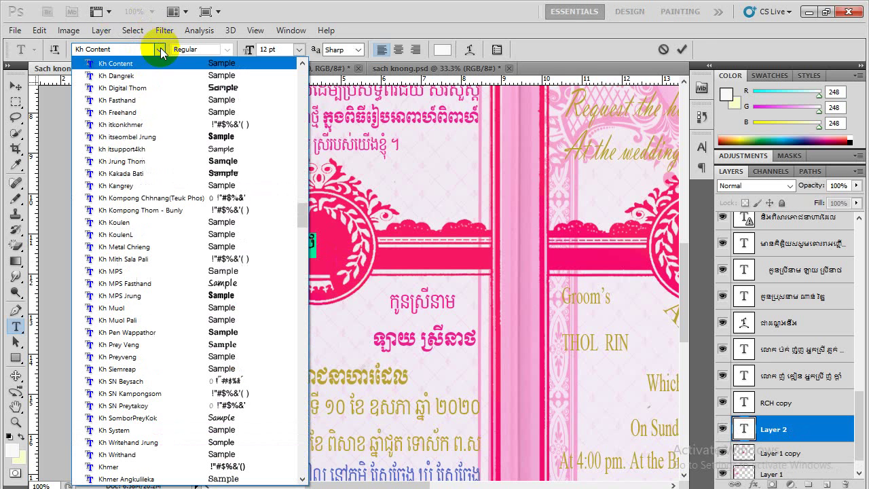
pyautogui.click(109, 307)
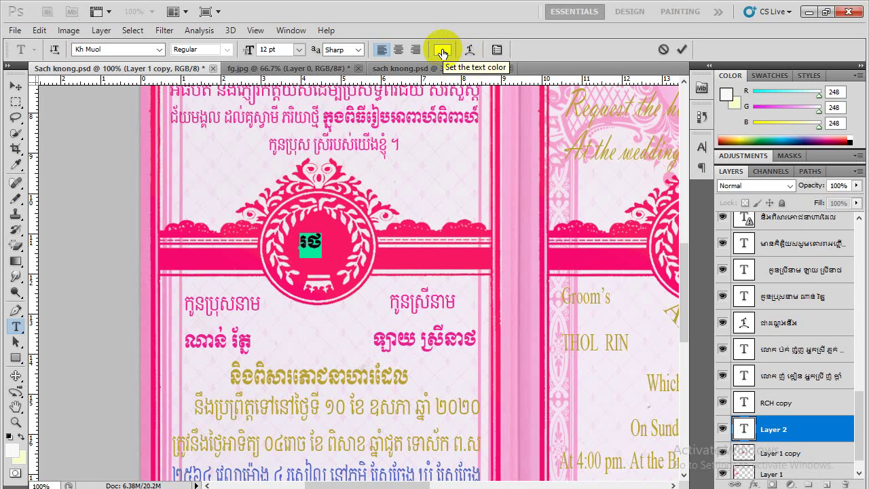
pyautogui.click(442, 52)
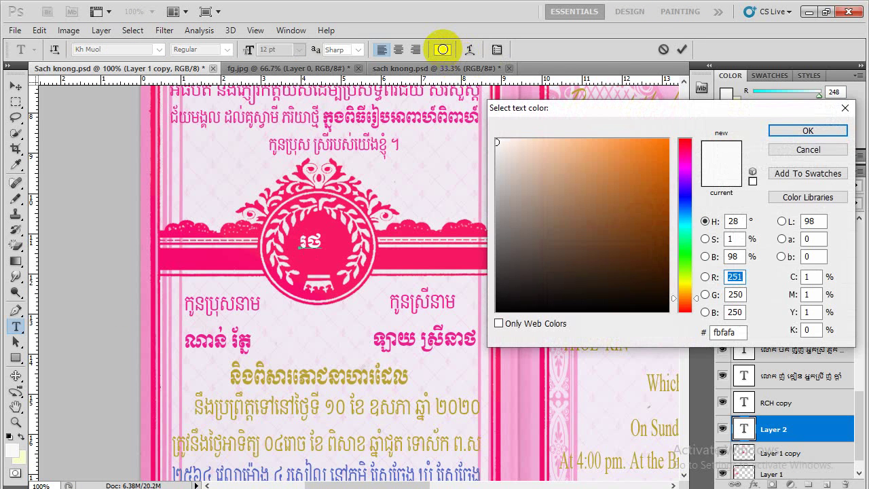
pyautogui.click(819, 131)
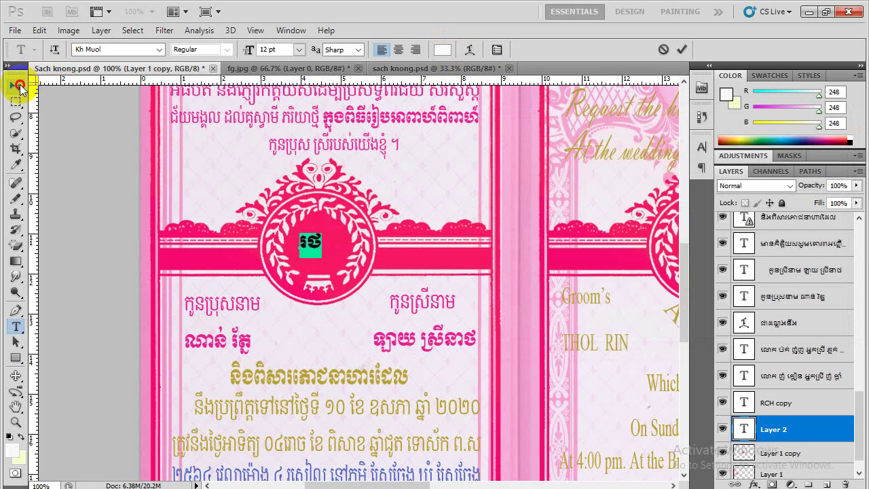
pyautogui.click(18, 87)
# Scale the initials to about 213%, centre them in the emblem, and save
pyautogui.hotkey('ctrl', 't')
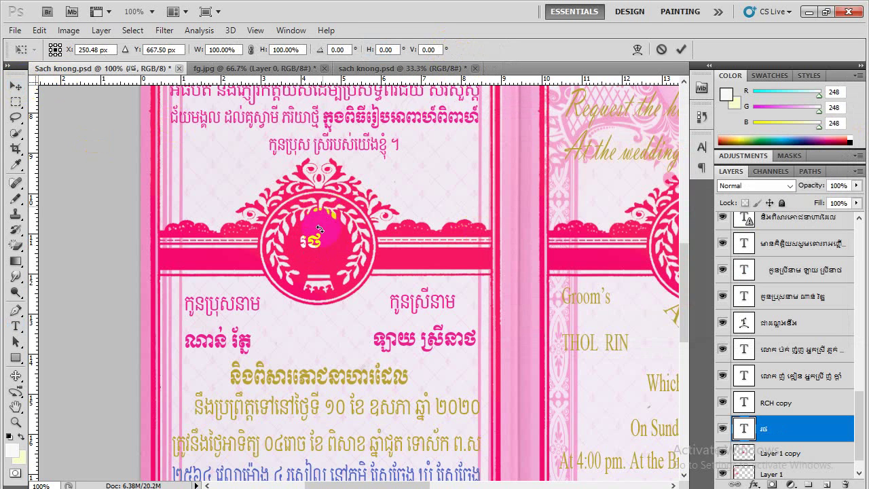
pyautogui.moveTo(320, 230)
pyautogui.mouseDown()
pyautogui.moveTo(324, 259)
pyautogui.moveTo(357, 281)
pyautogui.mouseUp()
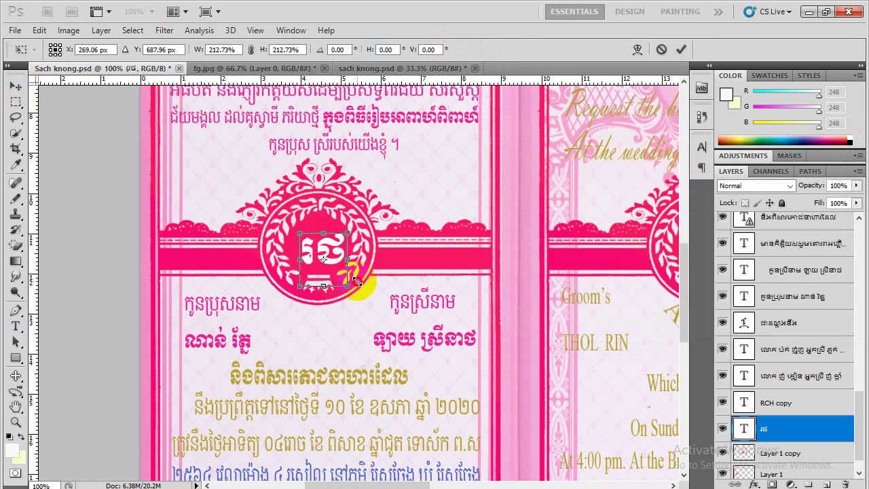
pyautogui.press('Return')
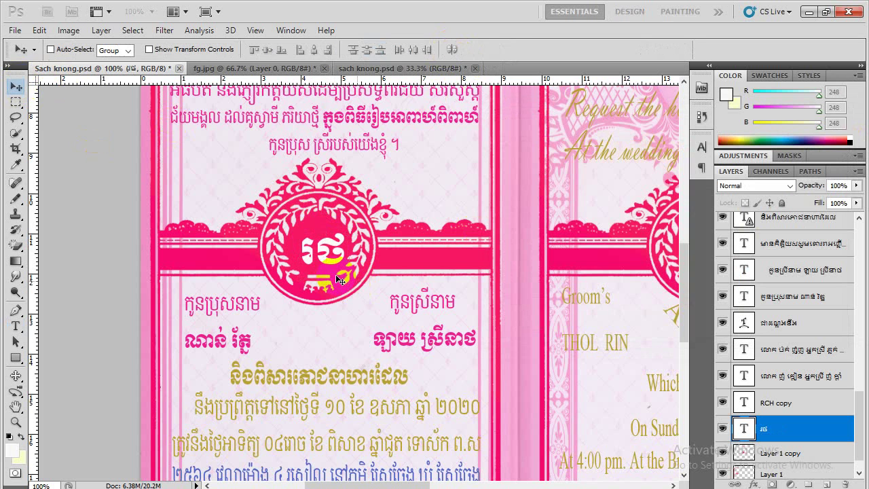
pyautogui.moveTo(337, 249); pyautogui.dragTo(325, 241)
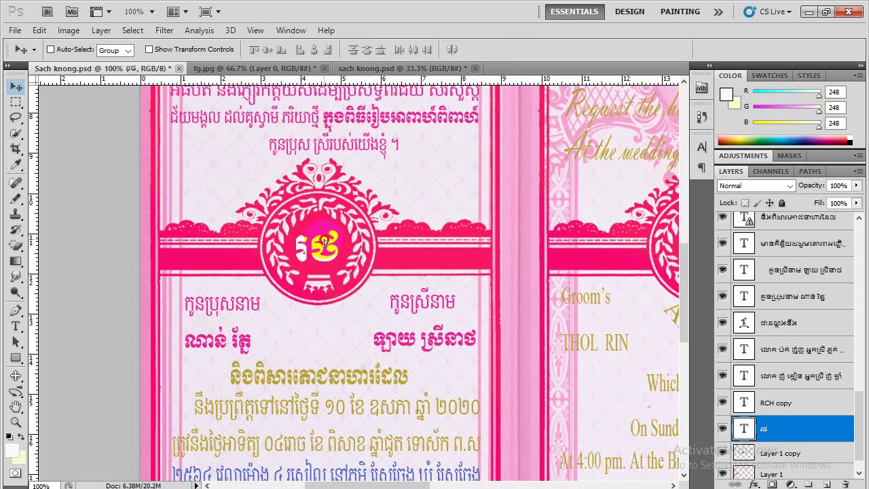
pyautogui.hotkey('ctrl', 's')
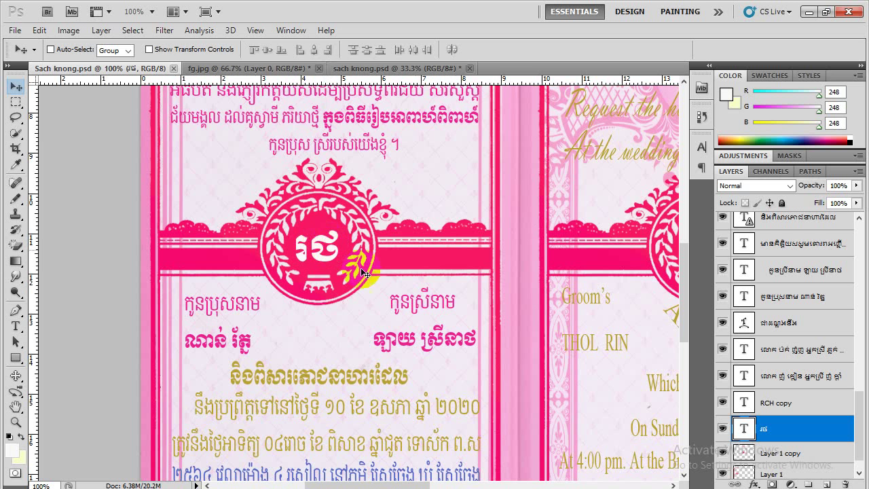
pyautogui.scroll(2, 446, 271)
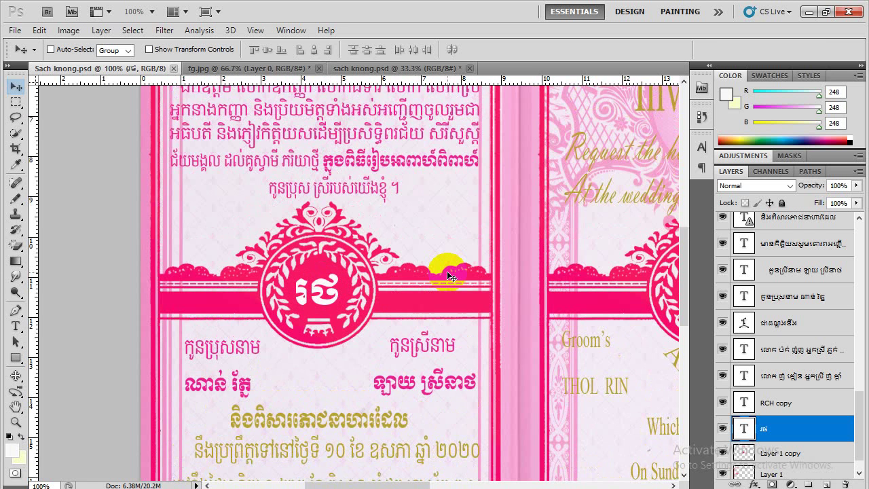
pyautogui.scroll(1, 446, 271)
pyautogui.scroll(-2, 358, 309)
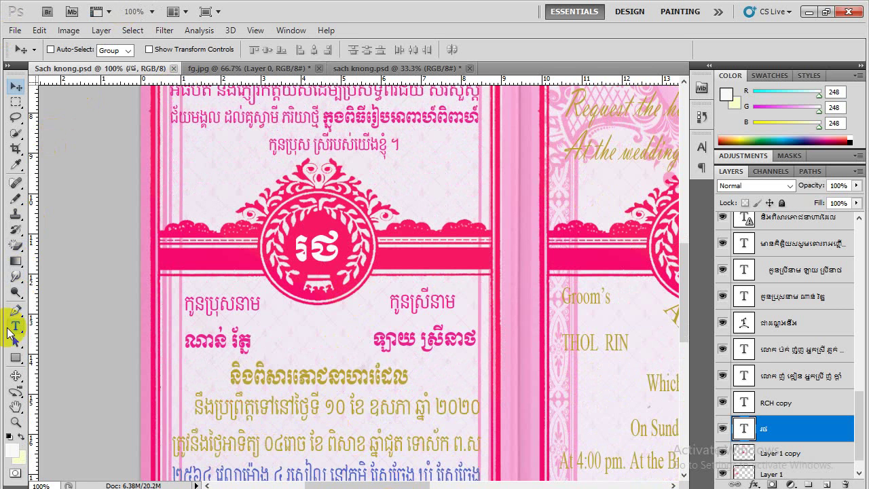
pyautogui.click(14, 329)
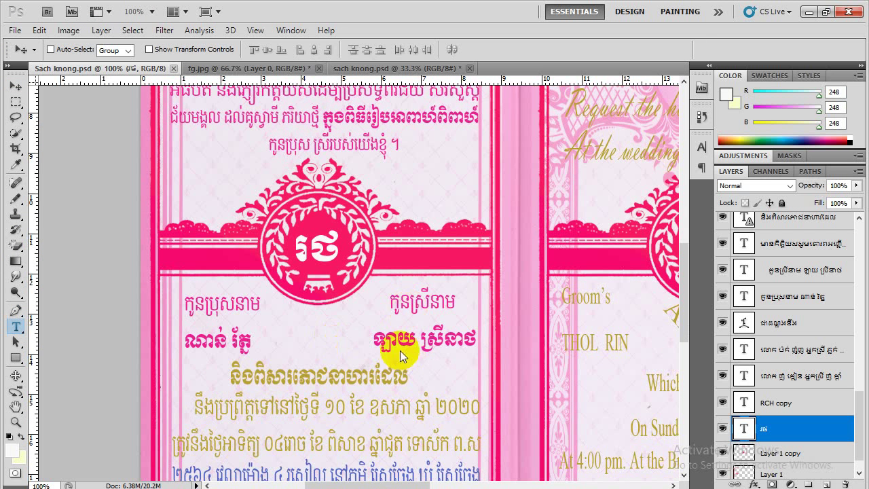
pyautogui.scroll(-3, 430, 327)
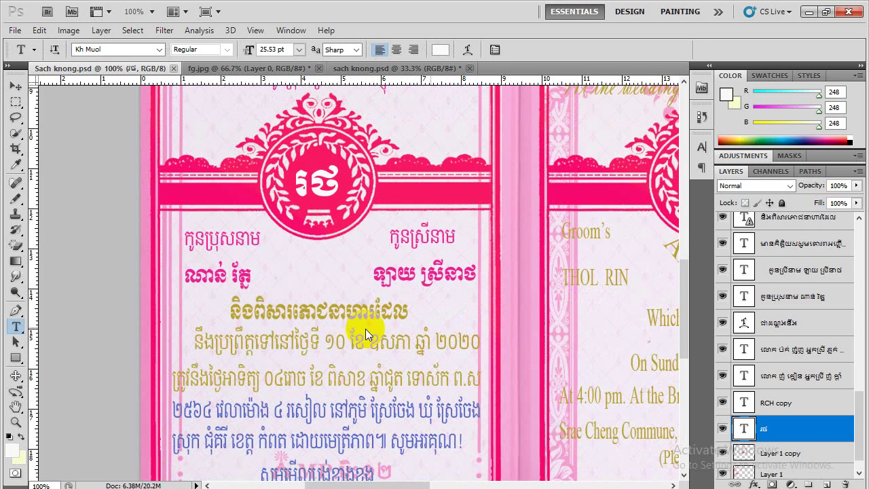
# Recolour the gold line និងពិសារភោជនាហារដែល pink, sampled from the names
pyautogui.click(312, 314)
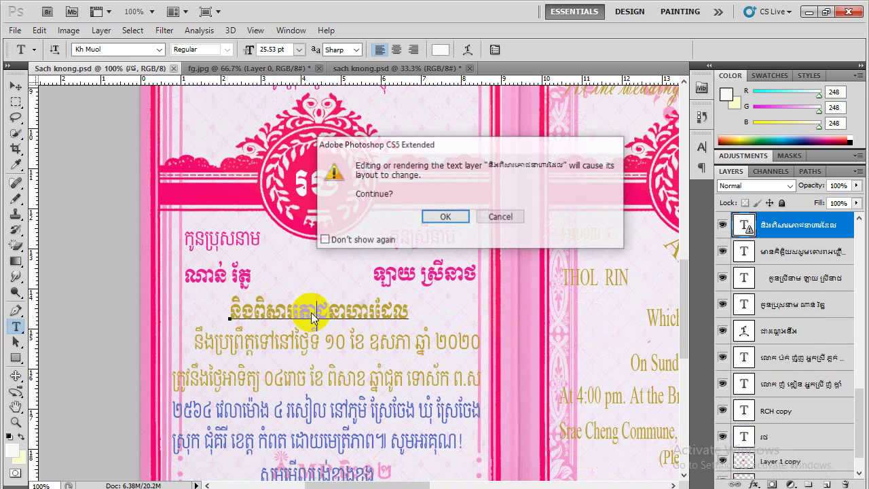
pyautogui.click(447, 217)
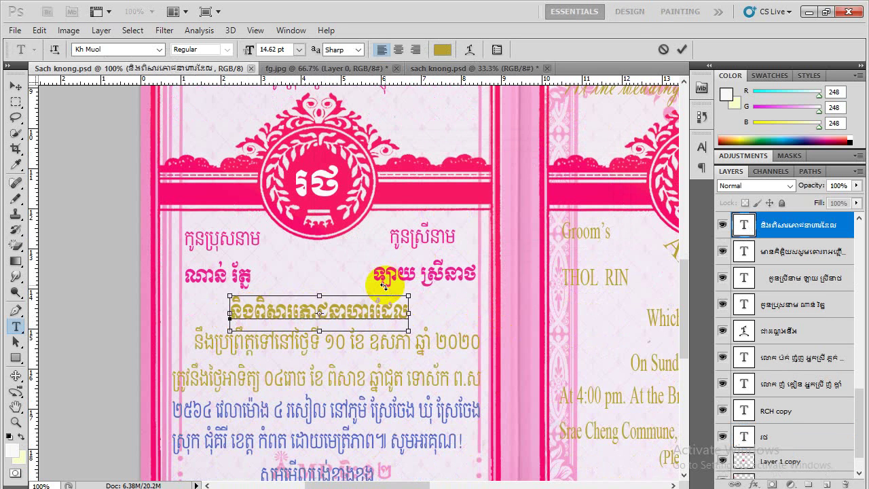
pyautogui.hotkey('ctrl', 'a')
pyautogui.click(442, 49)
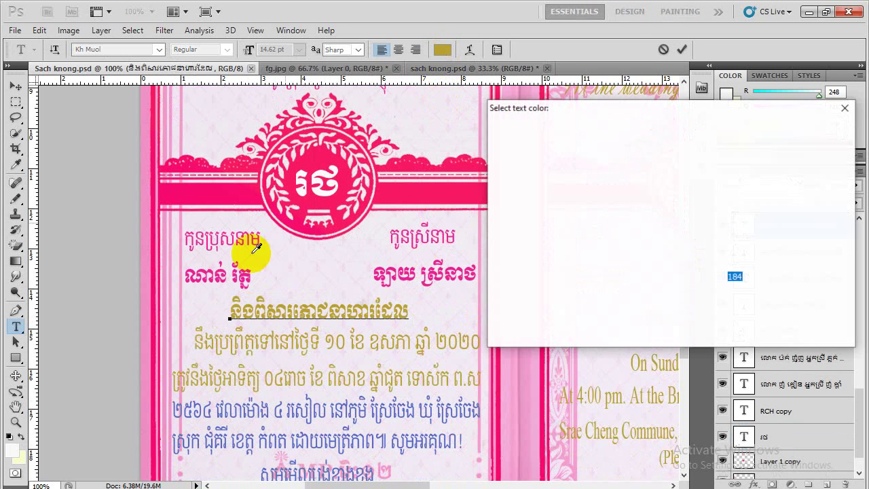
pyautogui.click(220, 270)
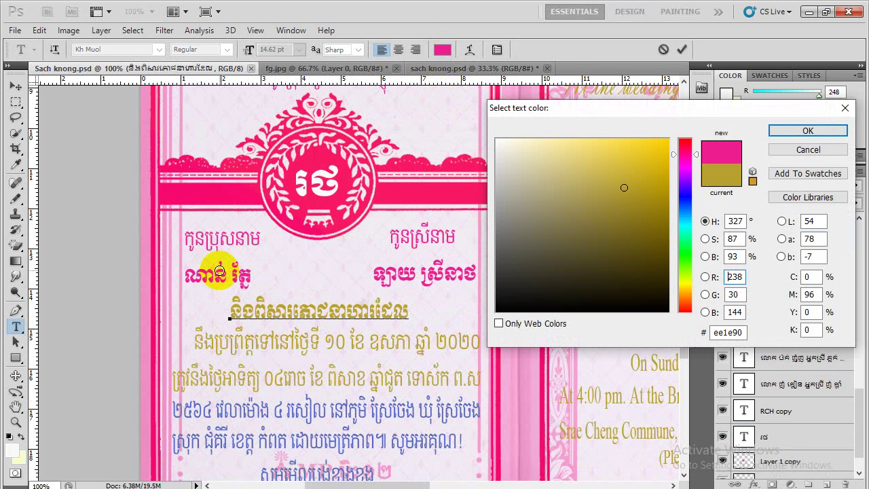
pyautogui.click(779, 132)
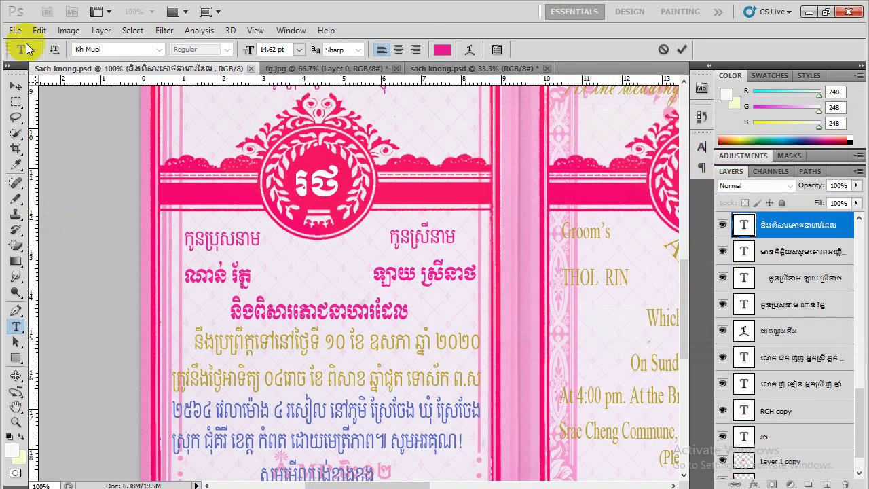
pyautogui.click(292, 291)
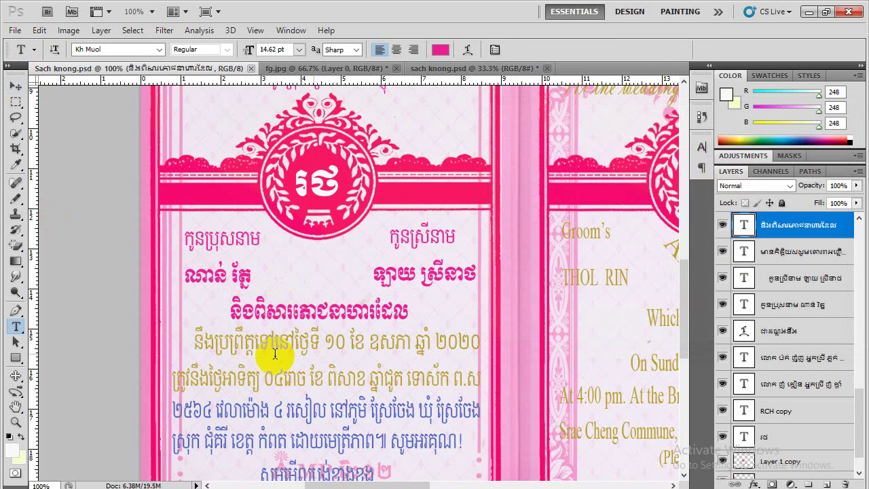
pyautogui.scroll(-1, 370, 357)
pyautogui.scroll(-3, 371, 357)
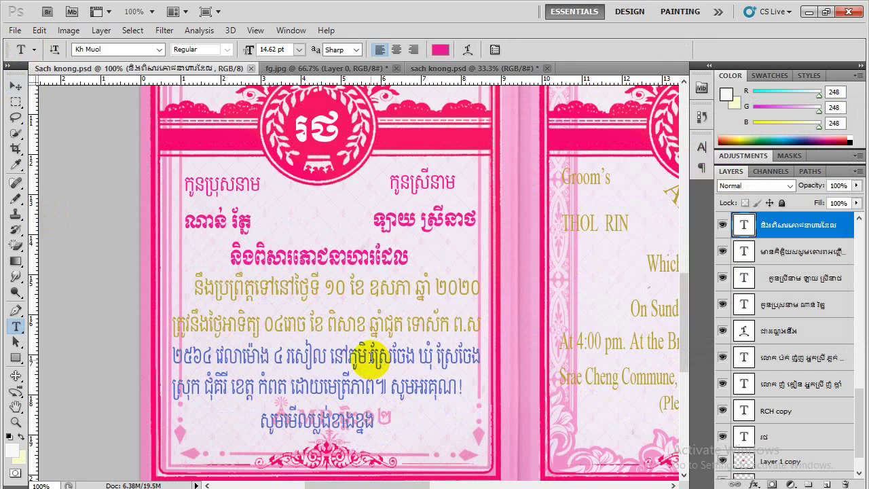
pyautogui.scroll(-3, 363, 355)
pyautogui.scroll(-3, 363, 354)
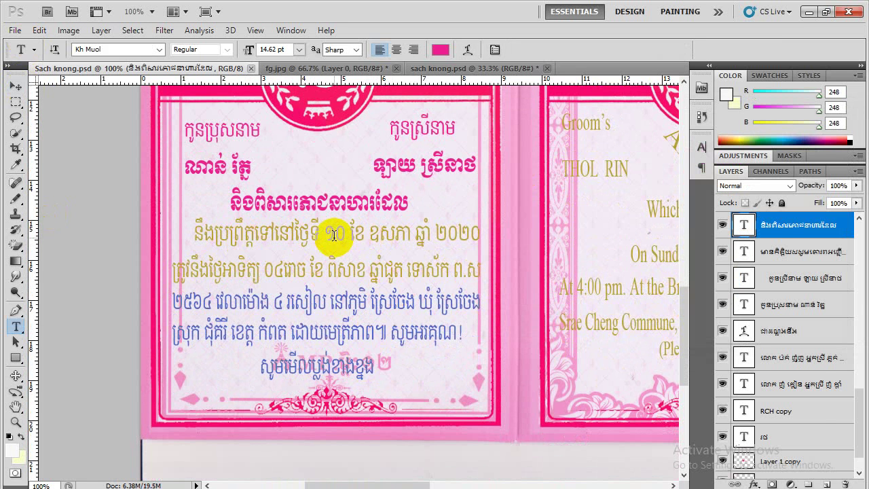
# Recolour the whole olive date line pink (ee1e90), sampled from the invitation text
pyautogui.click(334, 234)
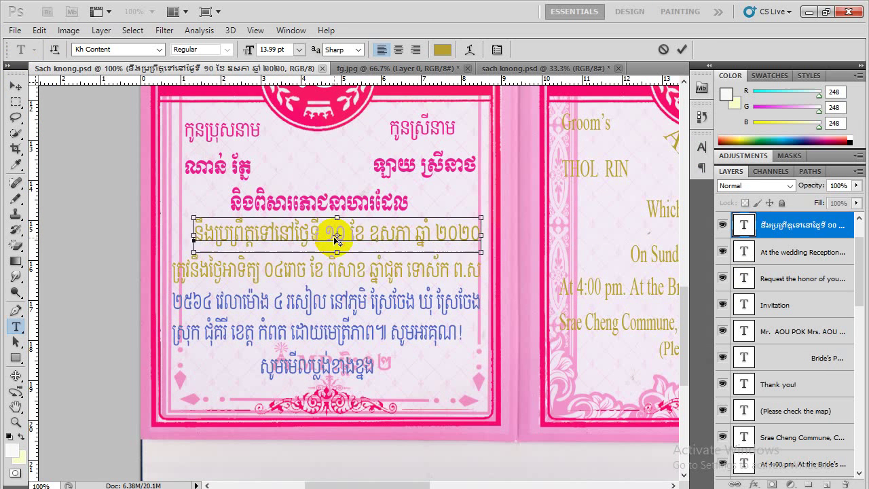
pyautogui.hotkey('ctrl', 'a')
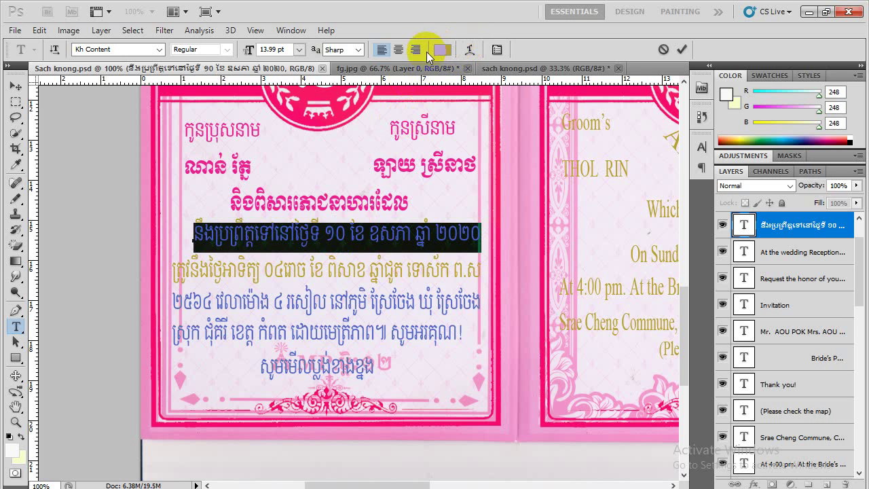
pyautogui.click(442, 49)
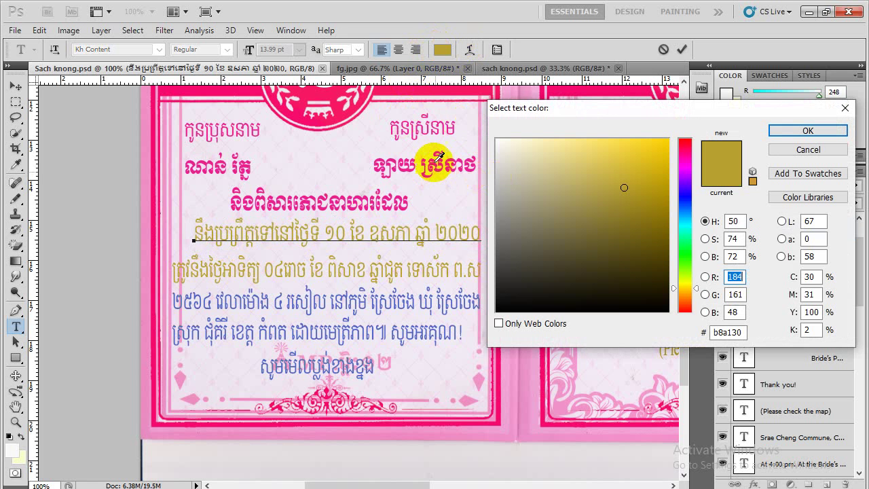
pyautogui.click(435, 162)
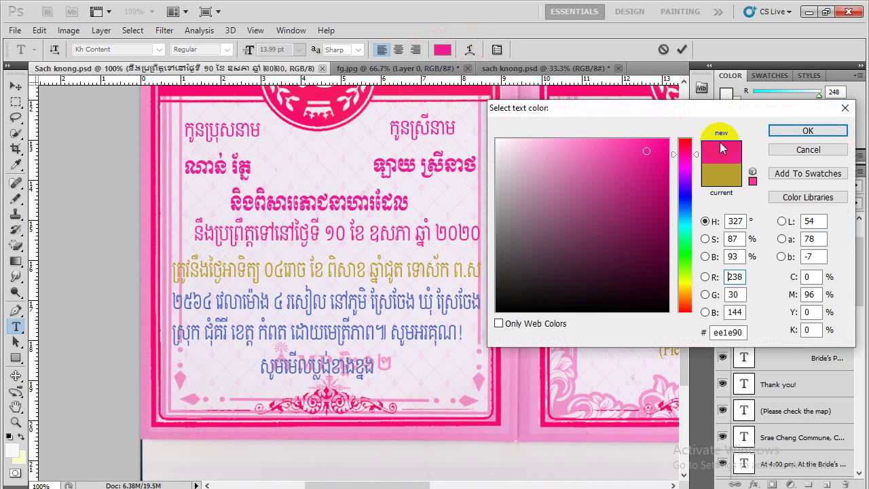
pyautogui.click(784, 130)
pyautogui.click(346, 232)
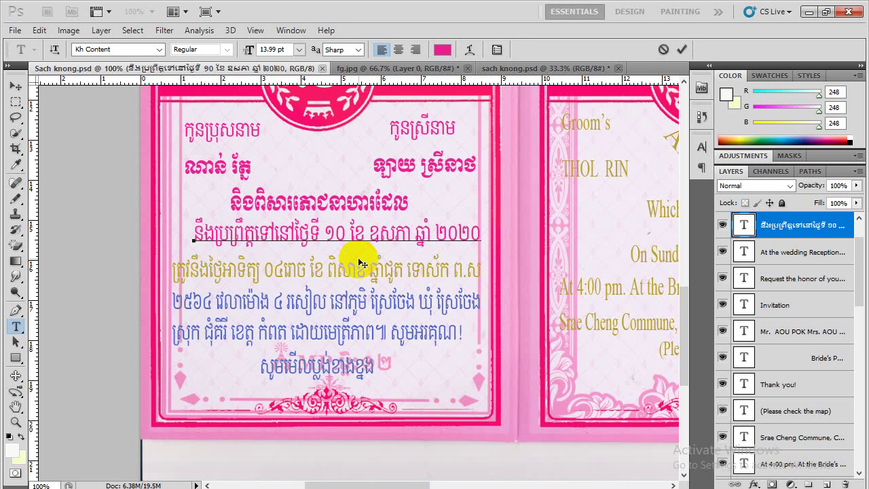
# Change the date's day digits to ២៦
pyautogui.press('Left')
pyautogui.press('Delete')
pyautogui.press('Delete')
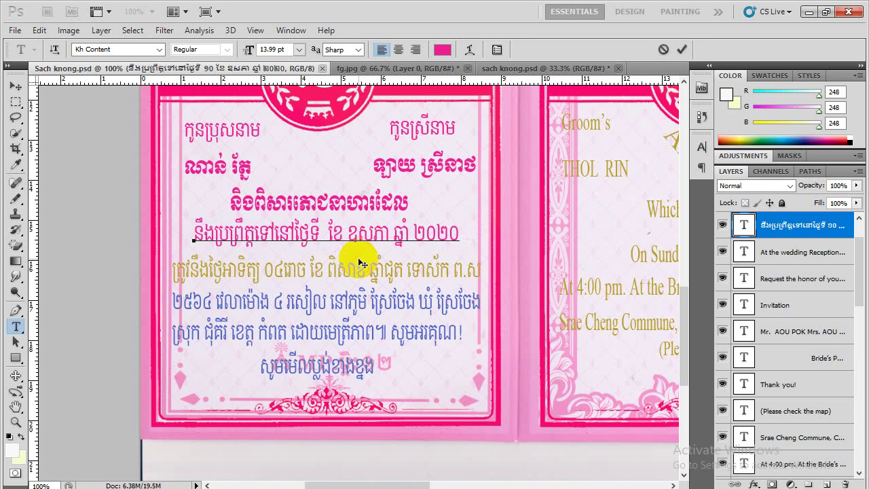
pyautogui.write('២៦')
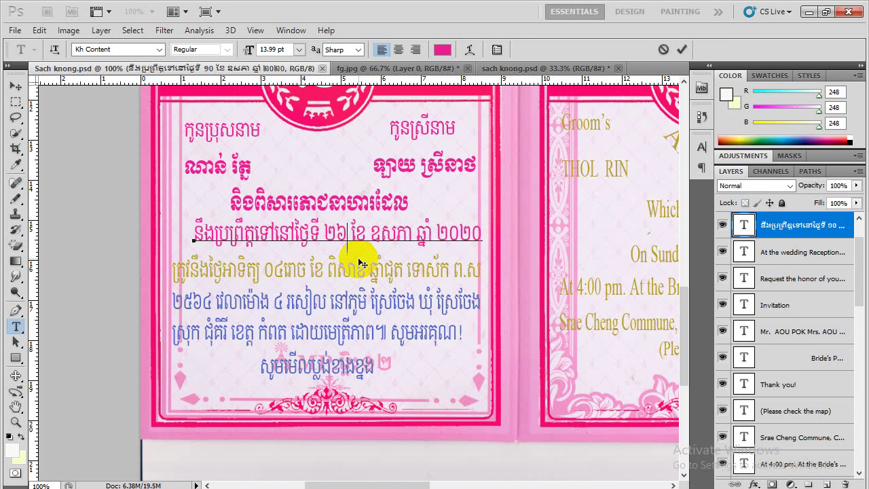
pyautogui.press('Right')
pyautogui.press('Right')
pyautogui.press('Right')
pyautogui.press('Right')
pyautogui.press('Right')
pyautogui.press('Right')
pyautogui.press('Right')
pyautogui.press('Right')
pyautogui.hotkey('ctrl', 'Return')
pyautogui.click(351, 257)
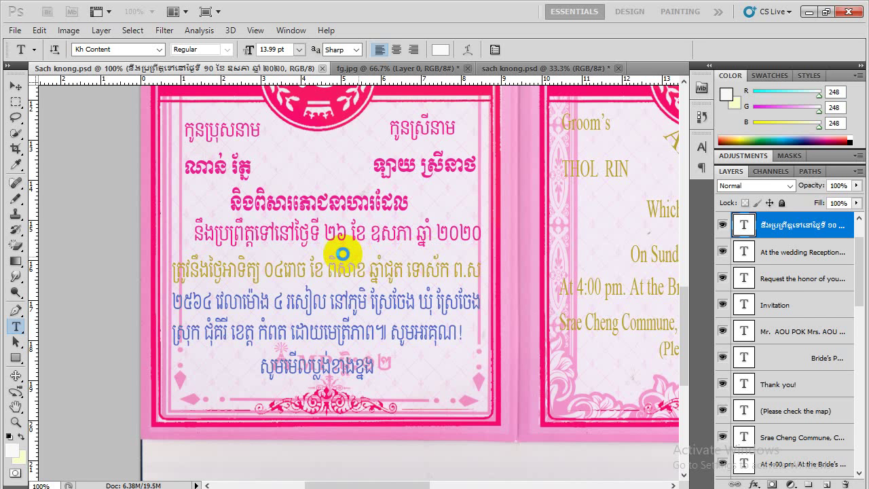
# Replace the month ឧសភា with ធ្នូ and commit the date line
pyautogui.doubleClick(382, 236)
pyautogui.click(442, 251)
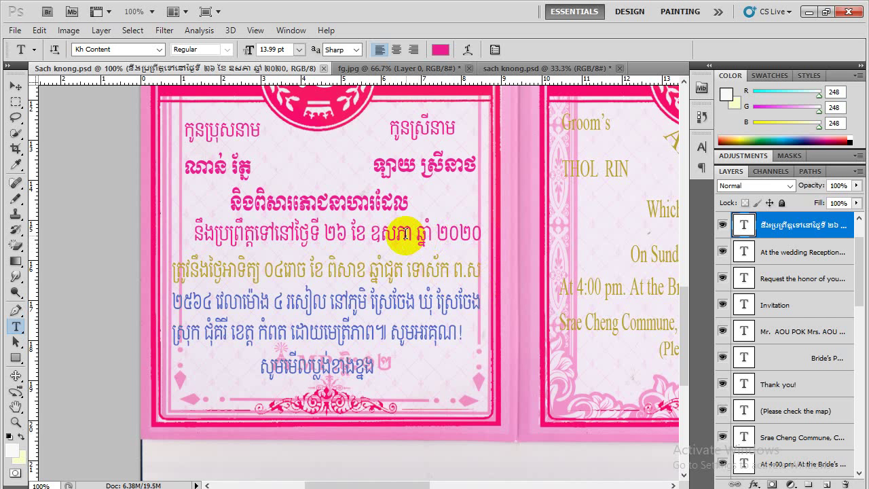
pyautogui.click(411, 234)
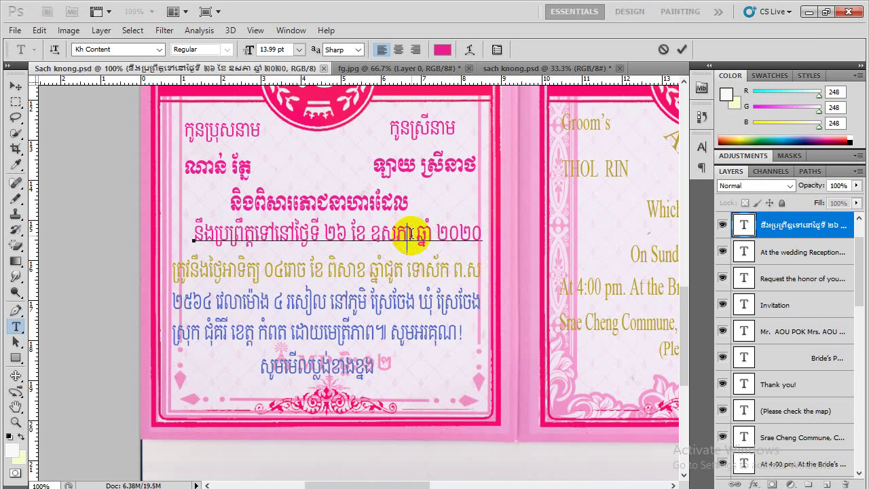
pyautogui.press('BackSpace')
pyautogui.press('BackSpace')
pyautogui.press('BackSpace')
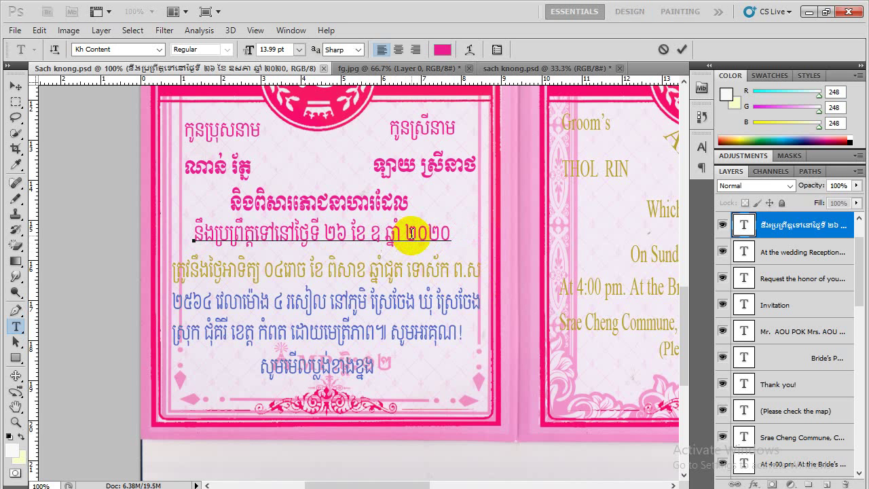
pyautogui.press('BackSpace')
pyautogui.write('ធ្នូ')
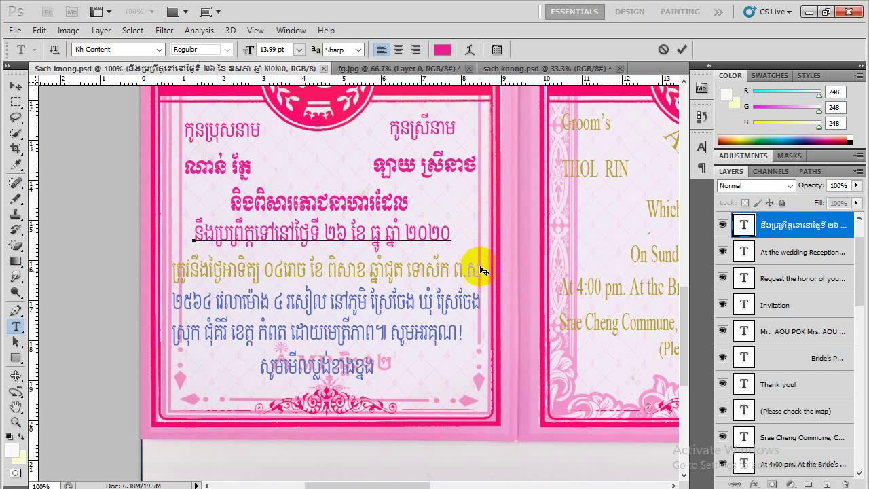
pyautogui.click(16, 87)
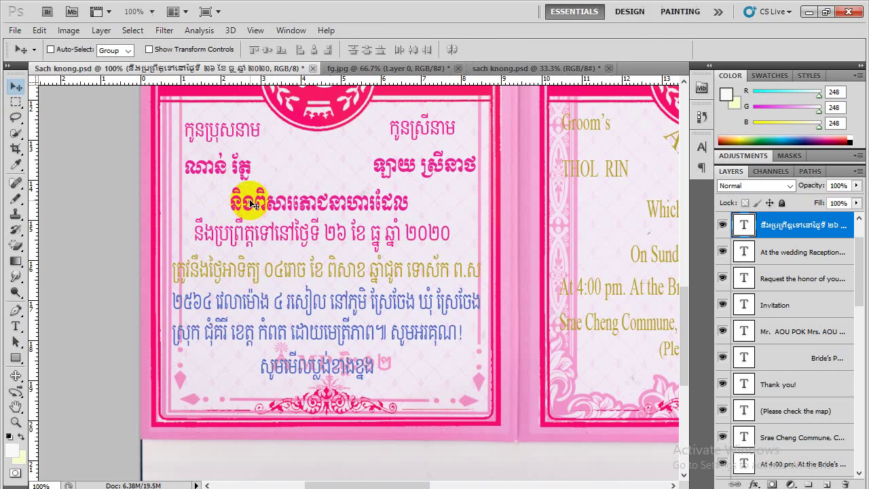
# Stretch the date line horizontally to about 111.24% width
pyautogui.hotkey('ctrl', 't')
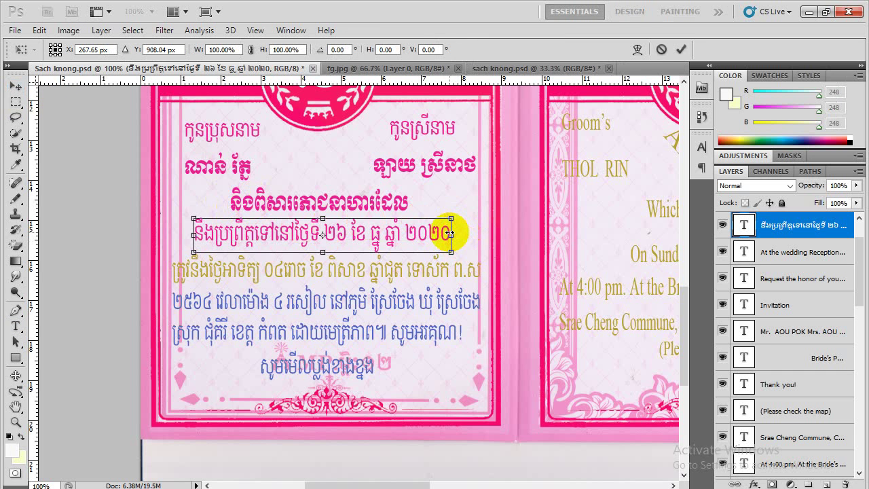
pyautogui.moveTo(450, 233); pyautogui.dragTo(479, 233)
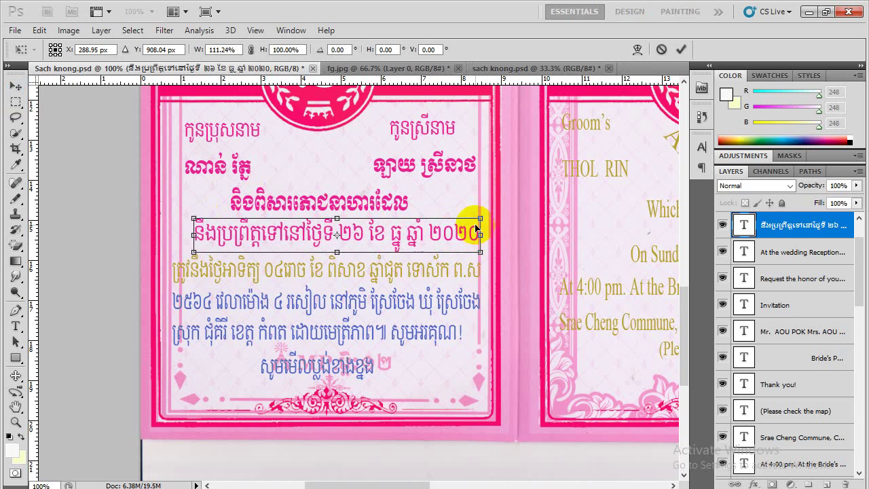
pyautogui.press('Return')
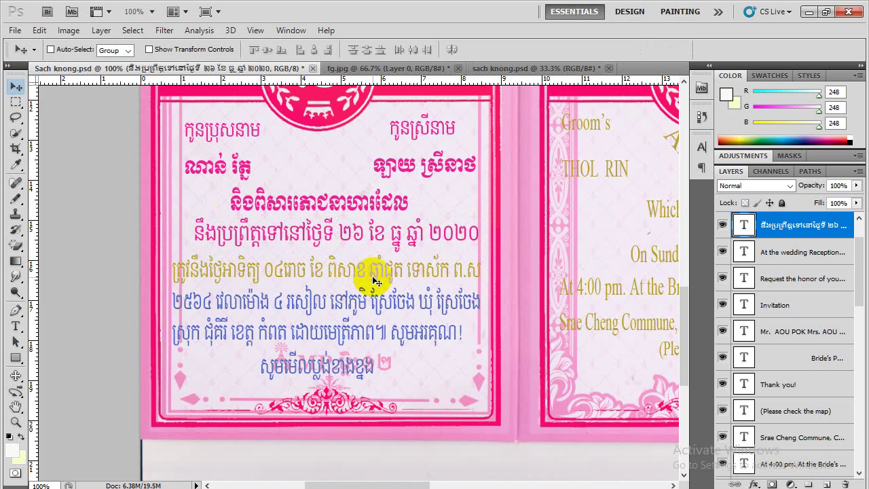
pyautogui.scroll(1, 374, 277)
pyautogui.scroll(2, 373, 282)
pyautogui.scroll(5, 374, 280)
pyautogui.scroll(2, 373, 280)
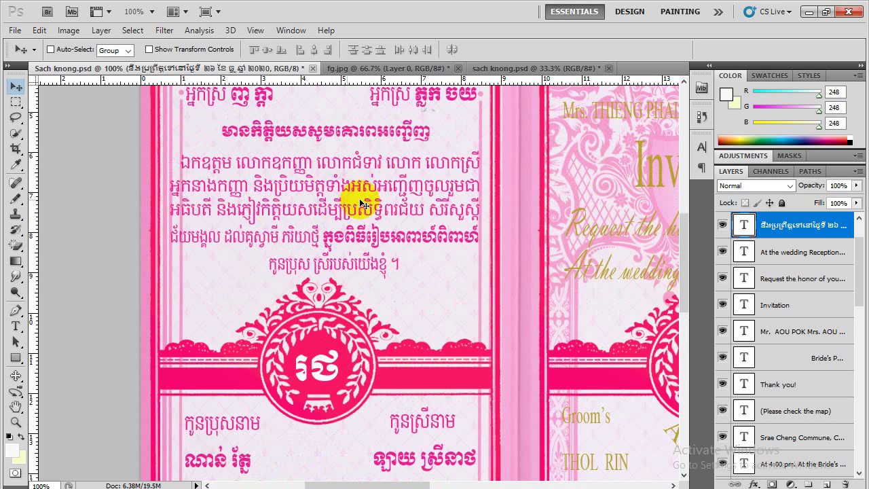
pyautogui.scroll(-1, 355, 203)
pyautogui.scroll(-2, 355, 234)
pyautogui.scroll(-4, 350, 285)
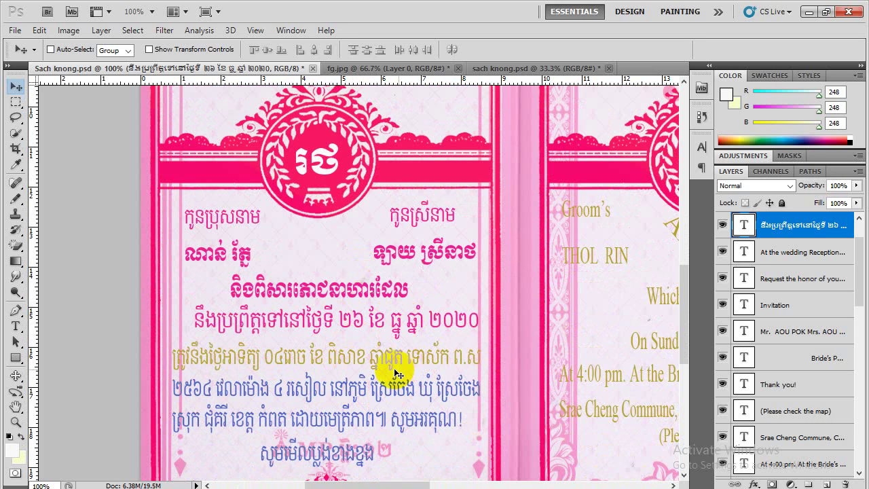
pyautogui.scroll(-2, 397, 375)
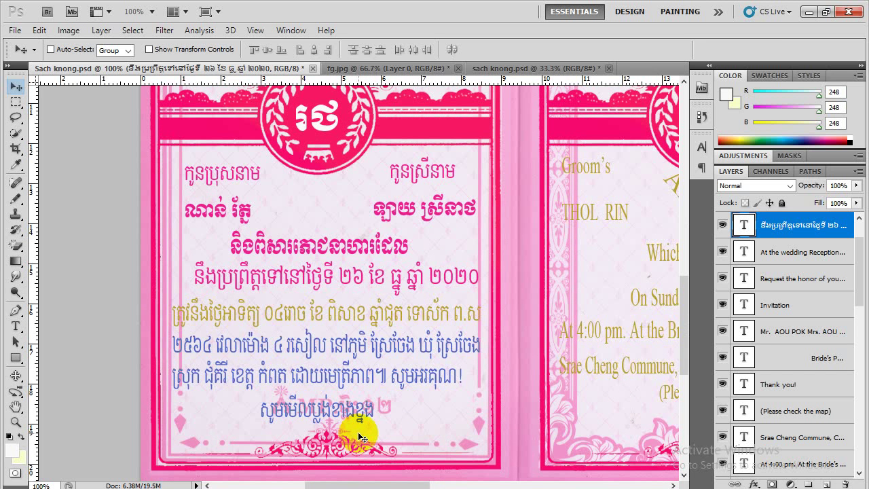
pyautogui.moveTo(360, 436); pyautogui.dragTo(351, 279)
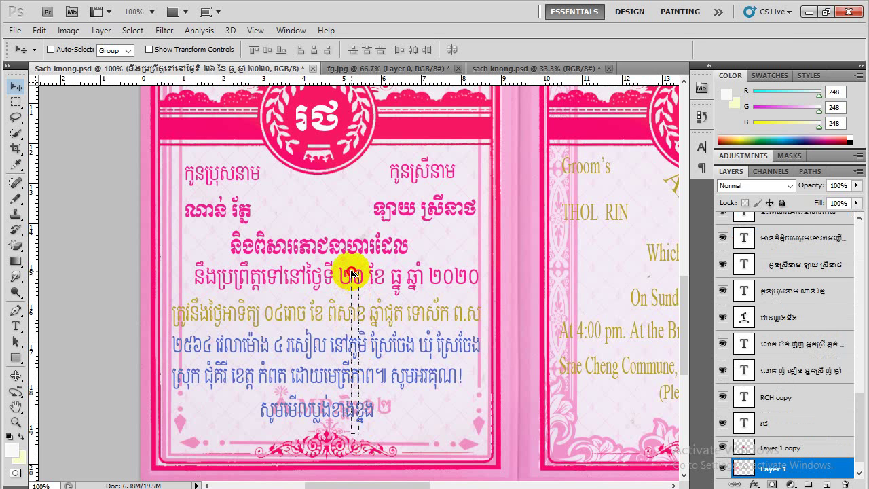
pyautogui.moveTo(352, 278); pyautogui.dragTo(352, 276)
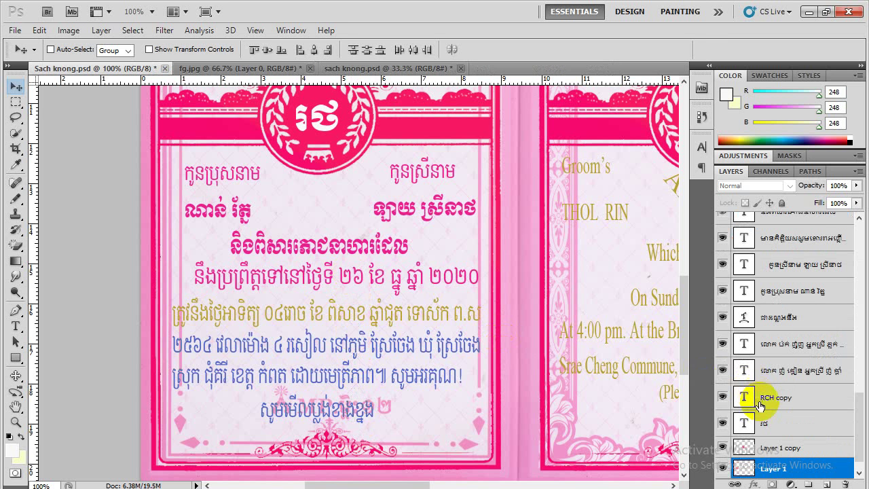
pyautogui.scroll(-1, 765, 405)
pyautogui.click(722, 447)
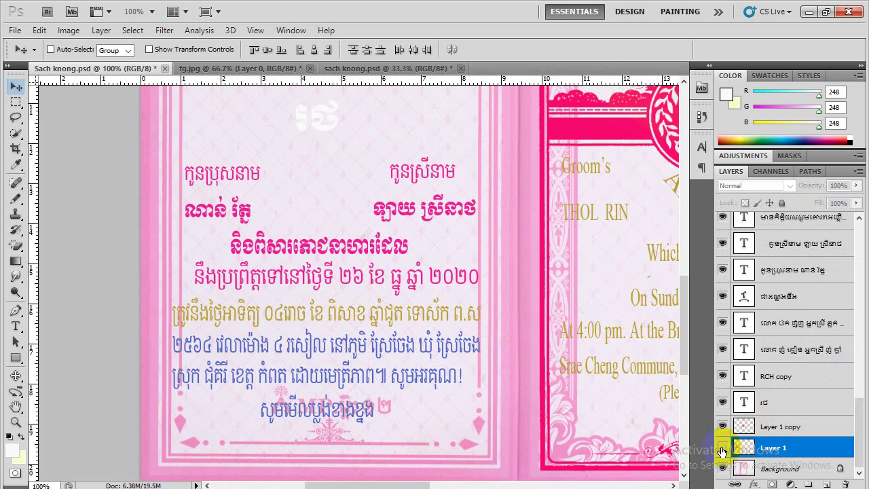
pyautogui.click(722, 447)
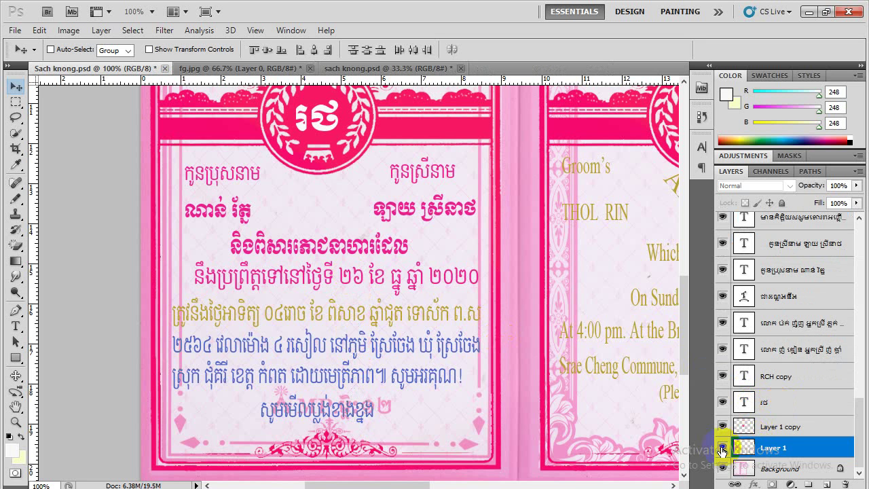
pyautogui.keyDown('ctrl'); pyautogui.click(775, 447); pyautogui.keyUp('ctrl')
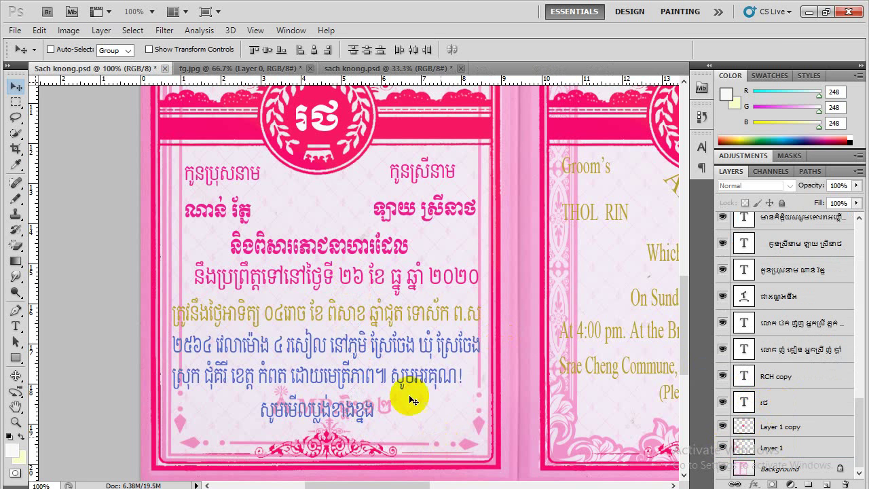
# Free-transform the gold and blue event-details text to H 84.83%, revealing the MP logo line
pyautogui.hotkey('ctrl', 't')
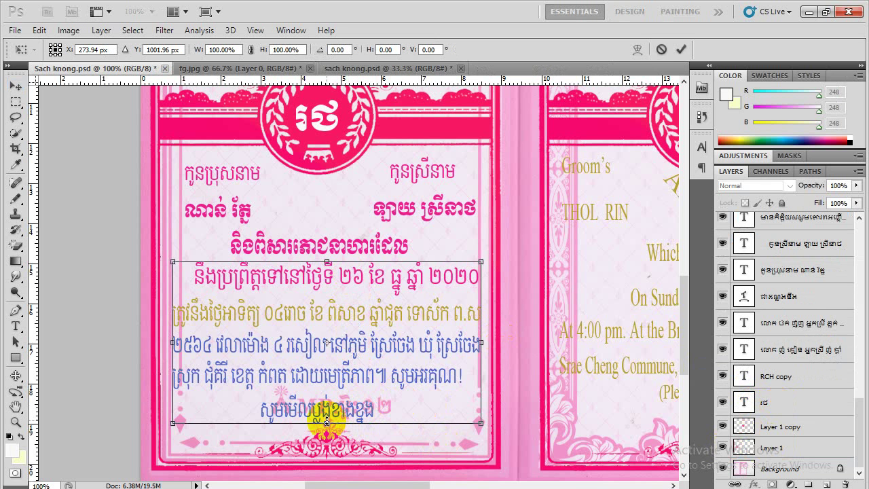
pyautogui.moveTo(326, 419); pyautogui.dragTo(327, 403)
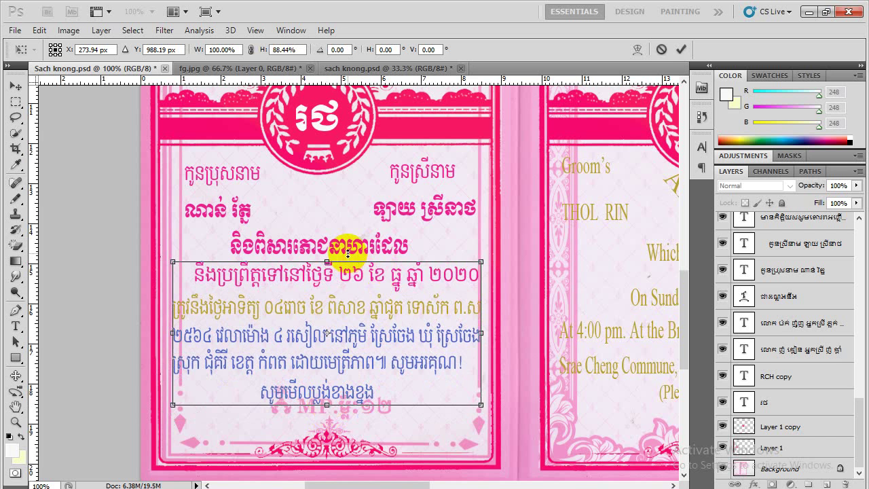
pyautogui.scroll(3, 346, 250)
pyautogui.scroll(2, 346, 255)
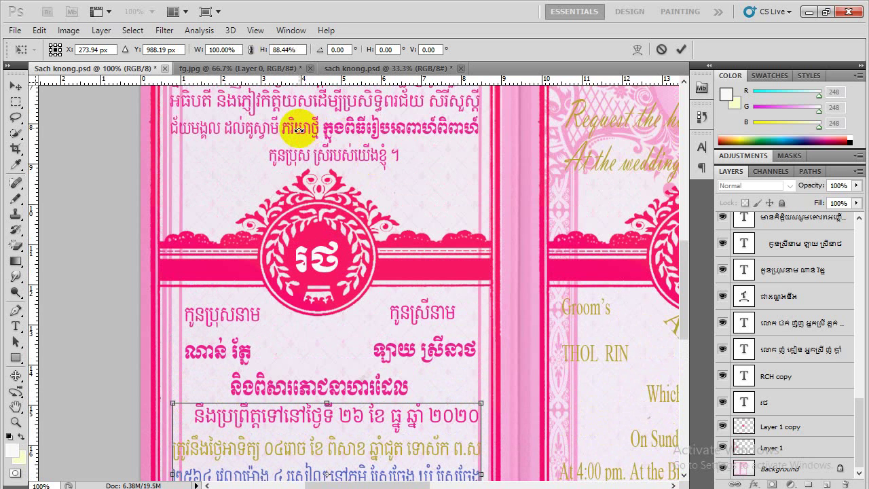
pyautogui.scroll(-4, 360, 393)
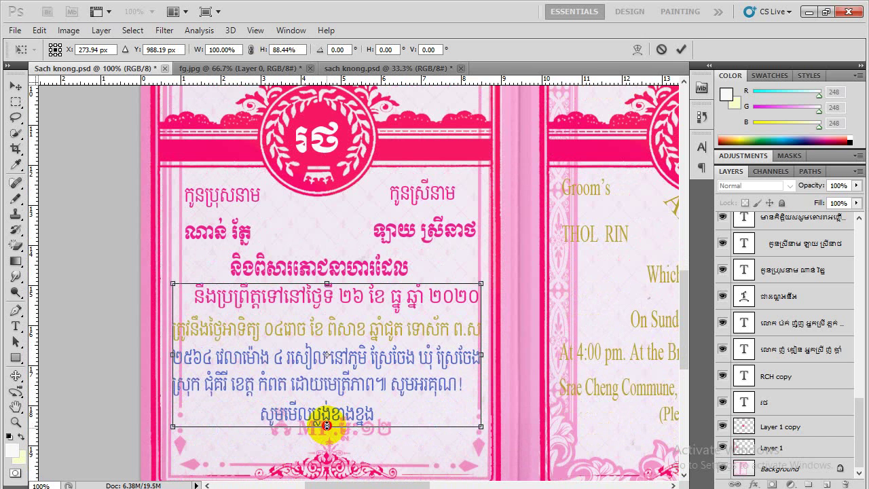
pyautogui.moveTo(326, 427); pyautogui.dragTo(326, 421)
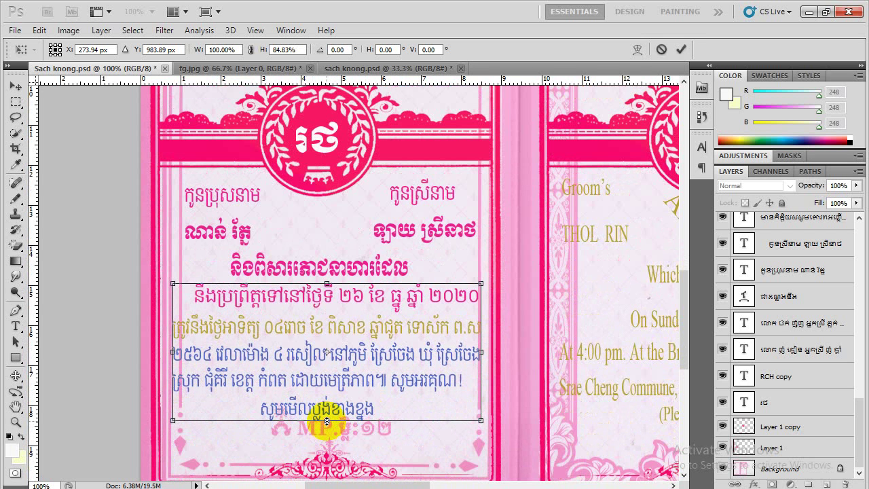
pyautogui.press('Return')
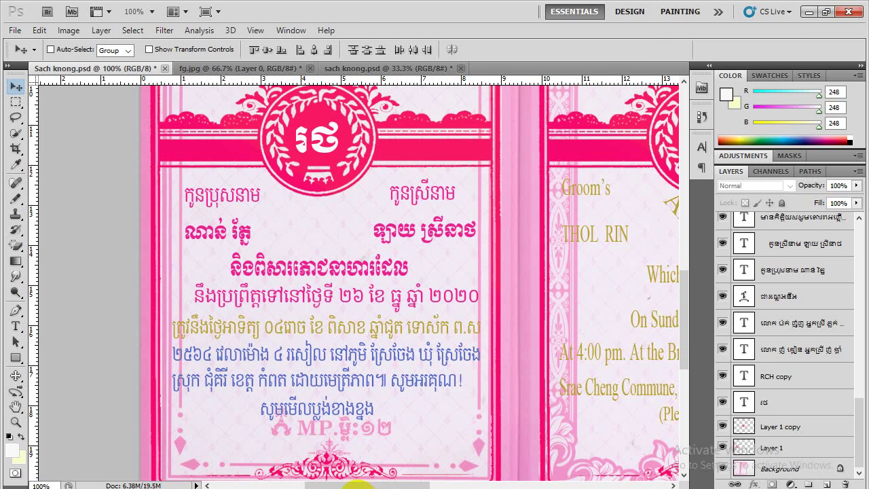
pyautogui.click(686, 488)
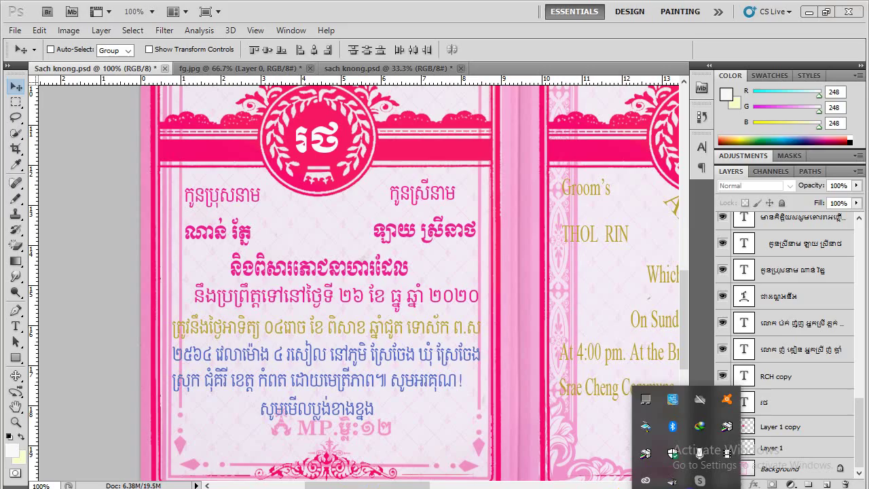